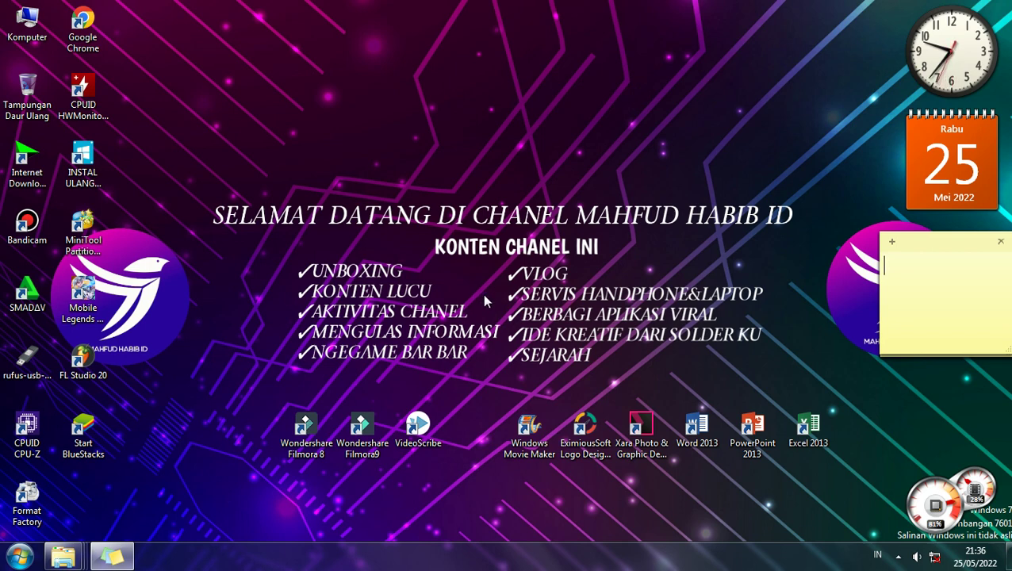
right_click(470, 199)
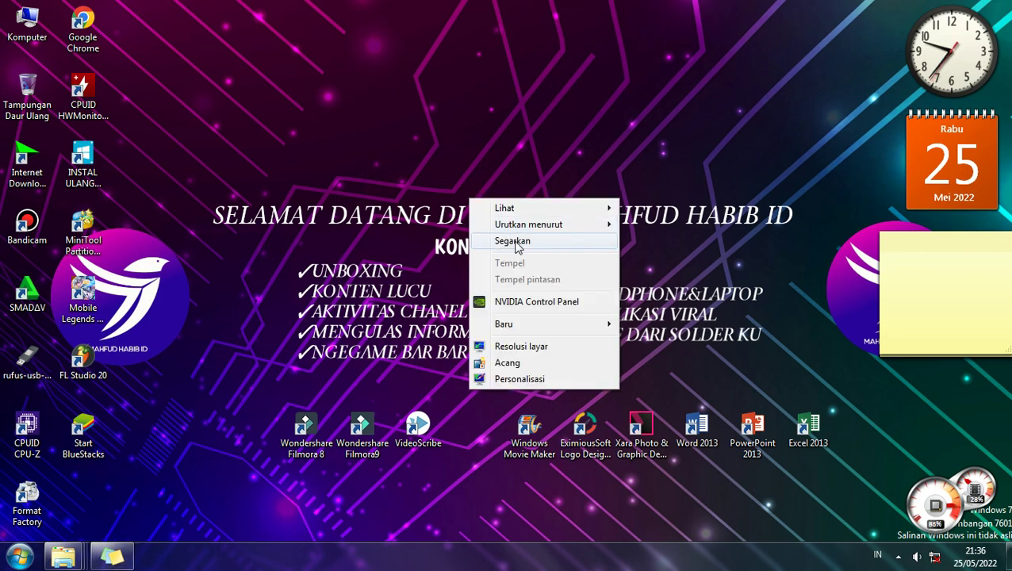
click(515, 242)
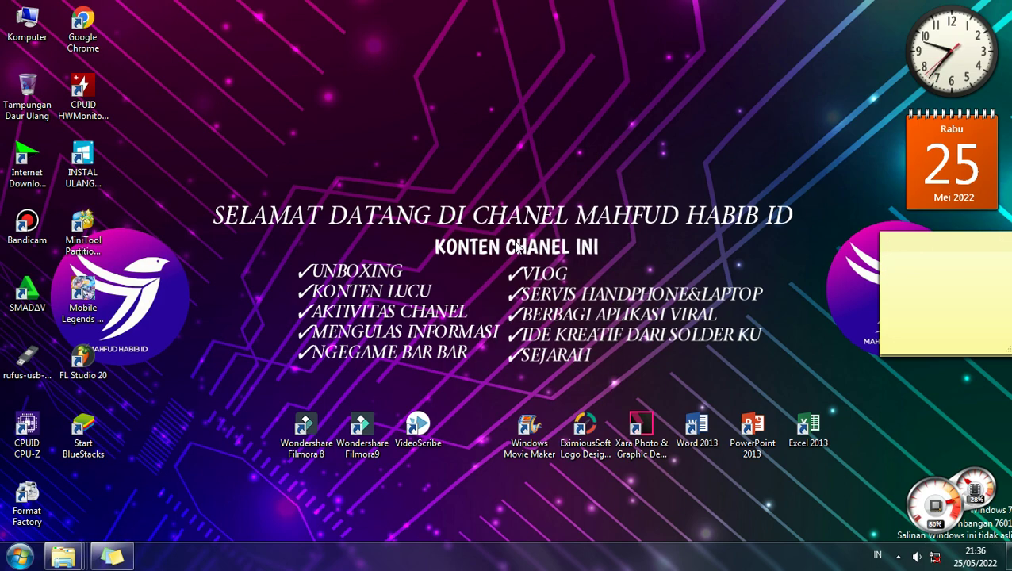
right_click(537, 174)
right_click(569, 205)
click(609, 252)
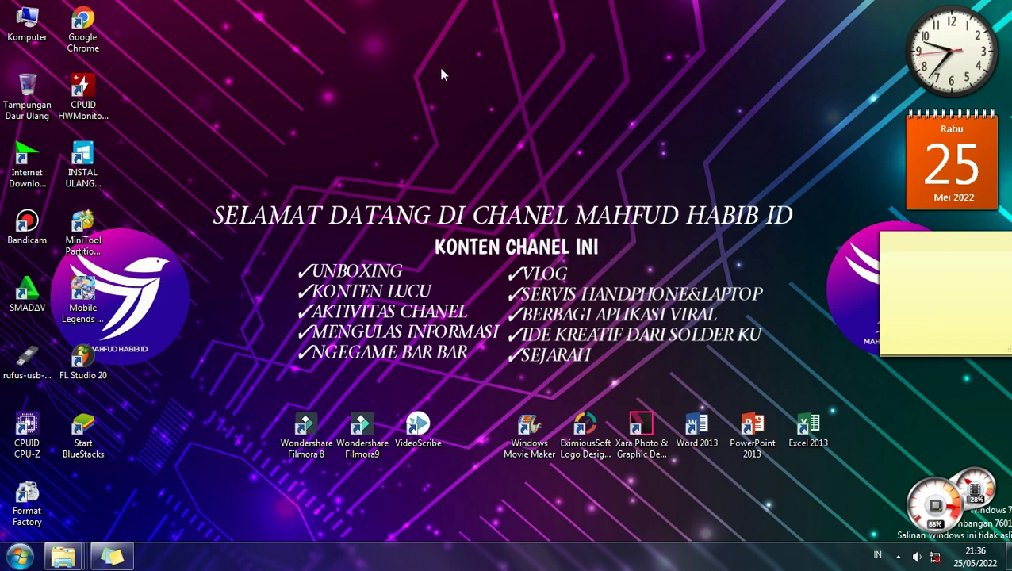
- Open the Computer window and select the System (C:) drive
double_click(27, 24)
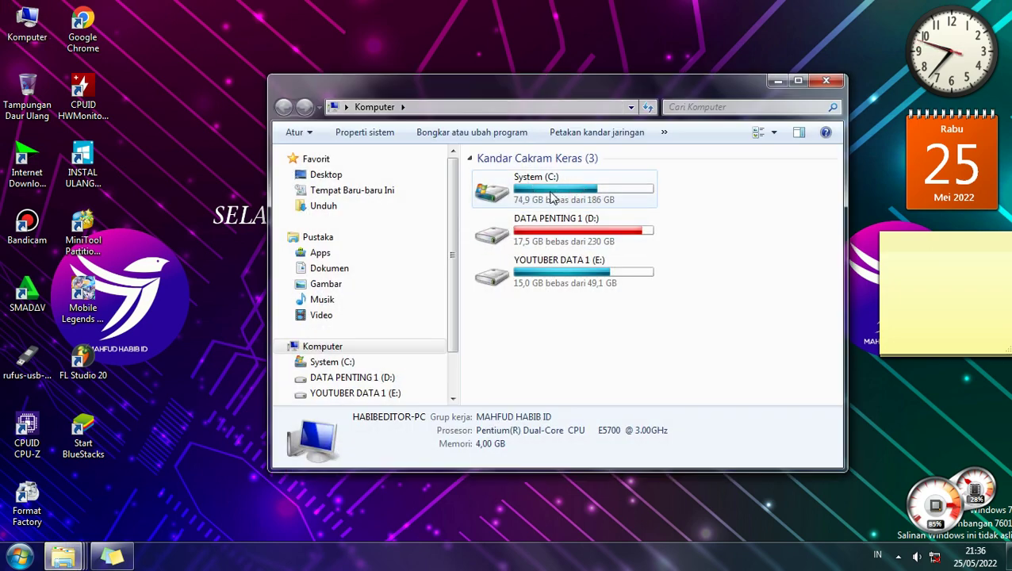
click(549, 196)
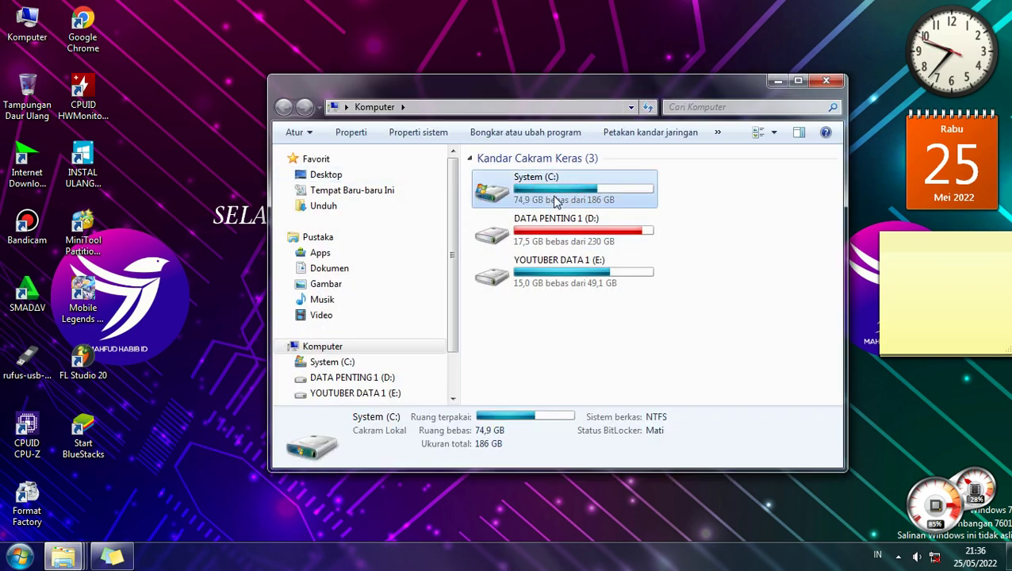
right_click(697, 225)
right_click(520, 3)
click(561, 45)
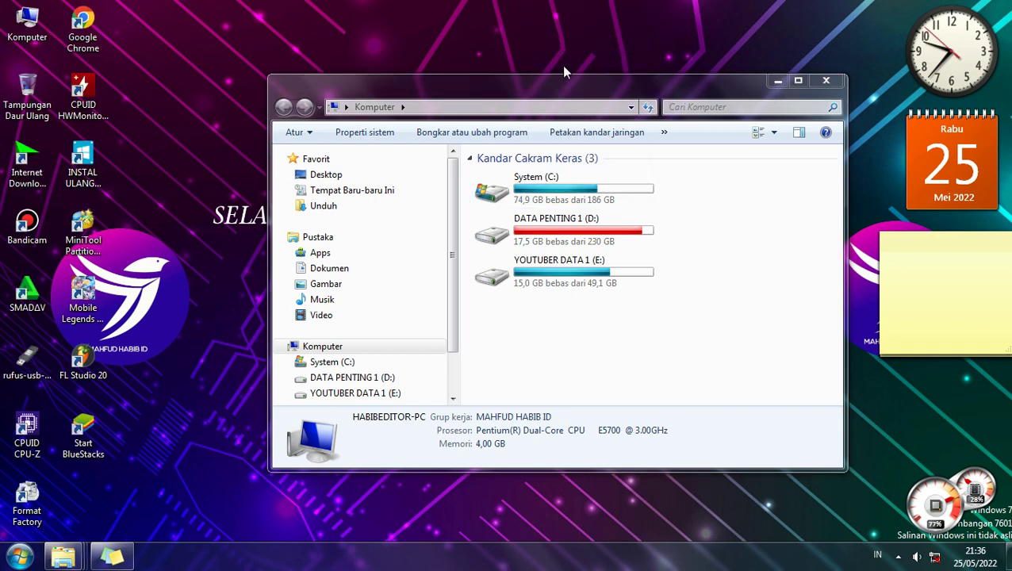
mouse_move(700, 81)
mouse_down()
mouse_move(719, 76)
mouse_move(708, 79)
mouse_up()
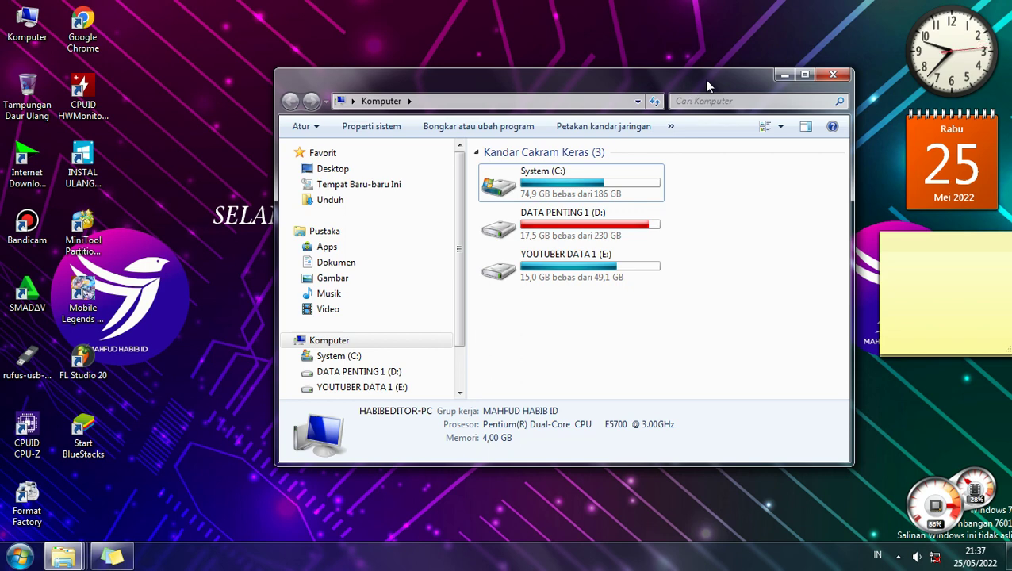
drag(708, 86, 676, 80)
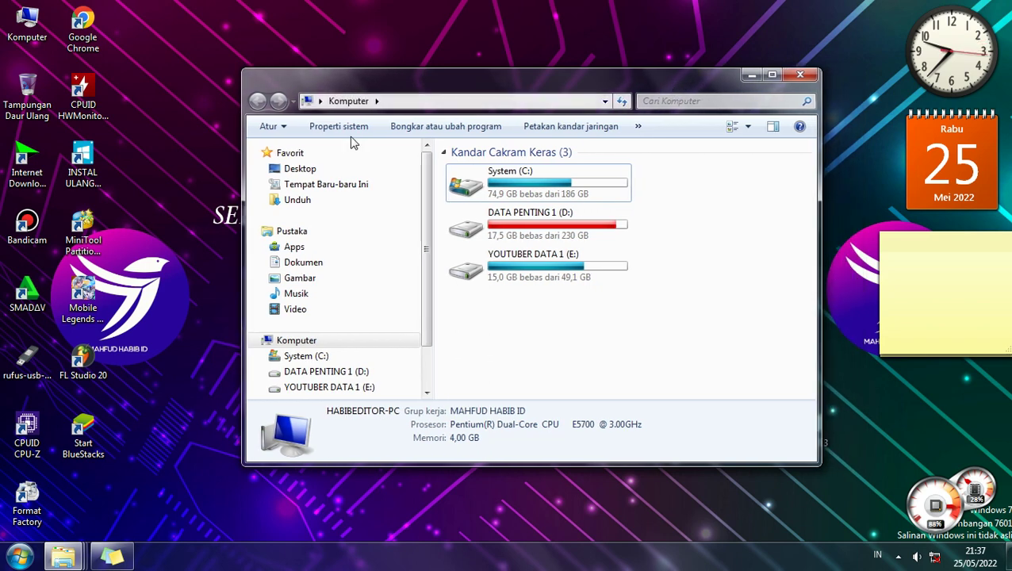
right_click(372, 25)
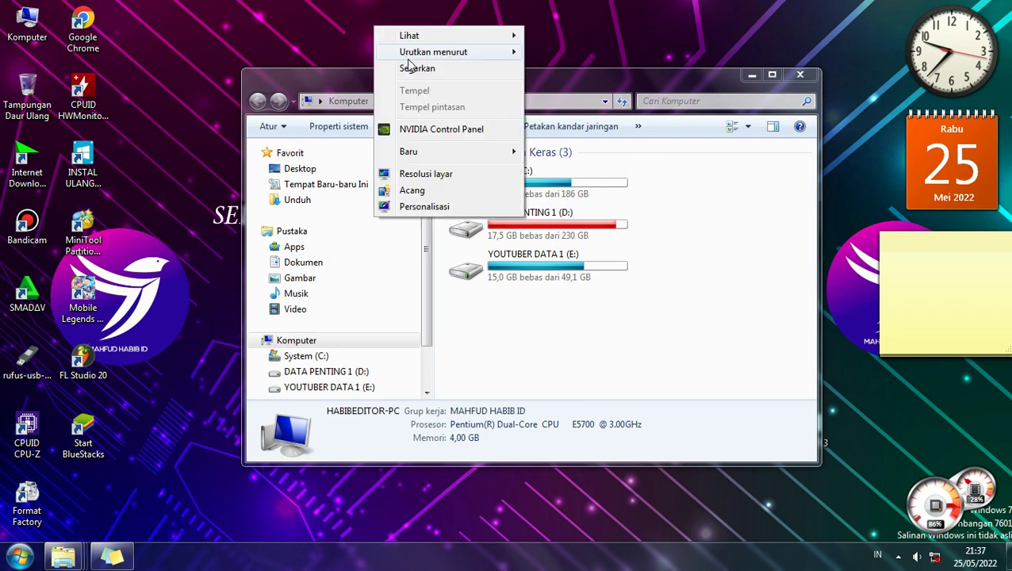
click(409, 64)
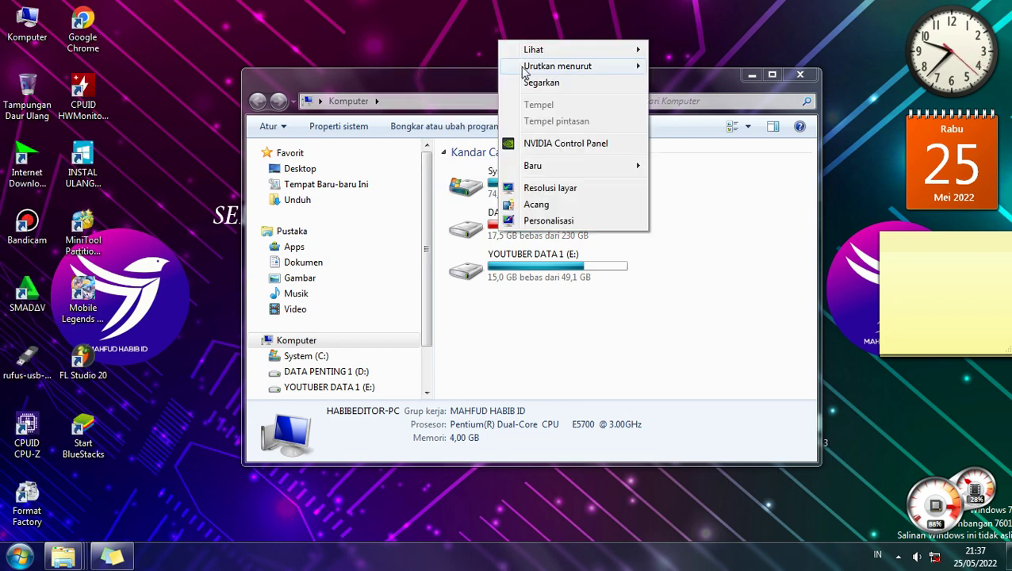
right_click(497, 39)
click(533, 84)
right_click(549, 42)
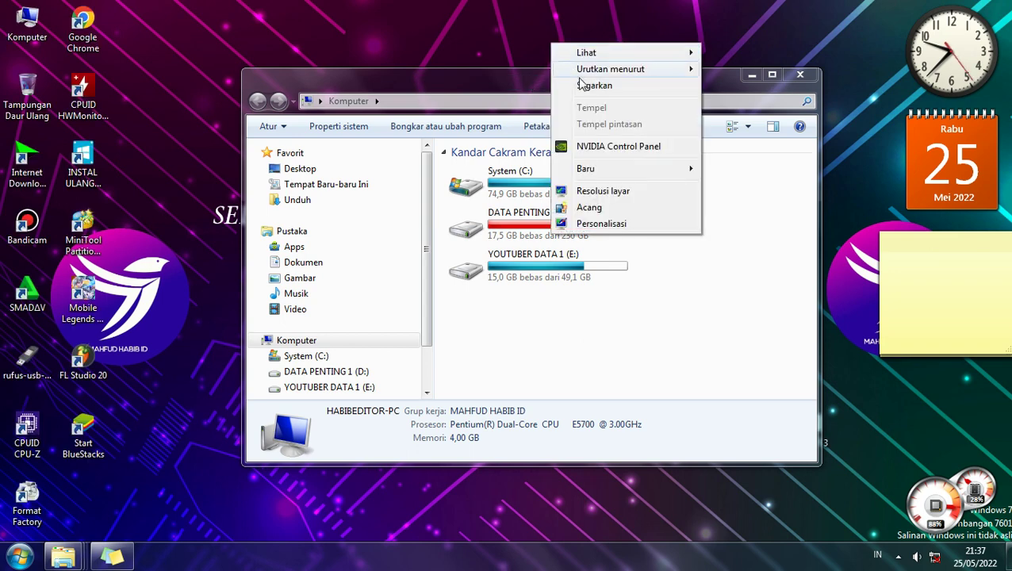
click(577, 87)
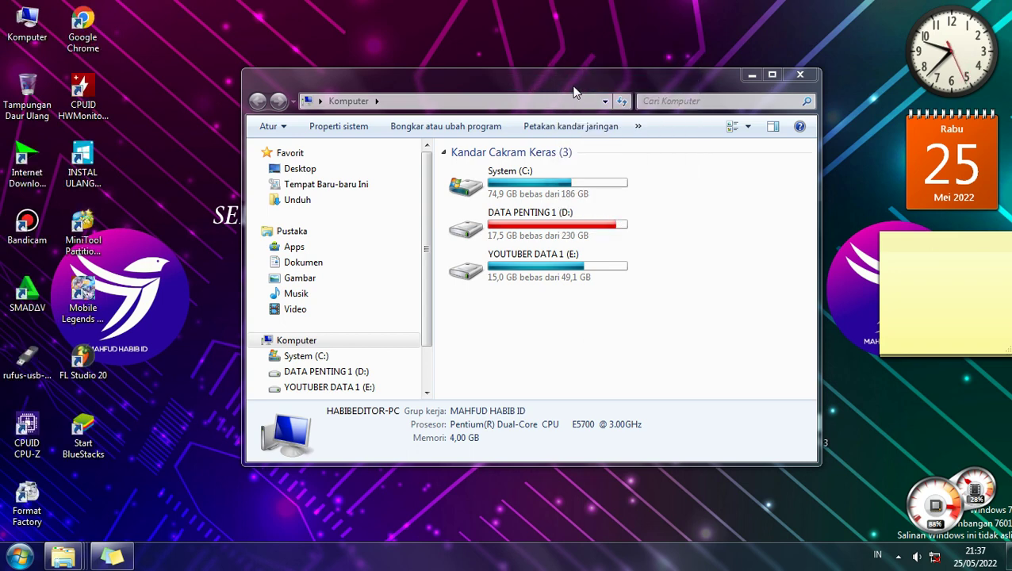
right_click(553, 12)
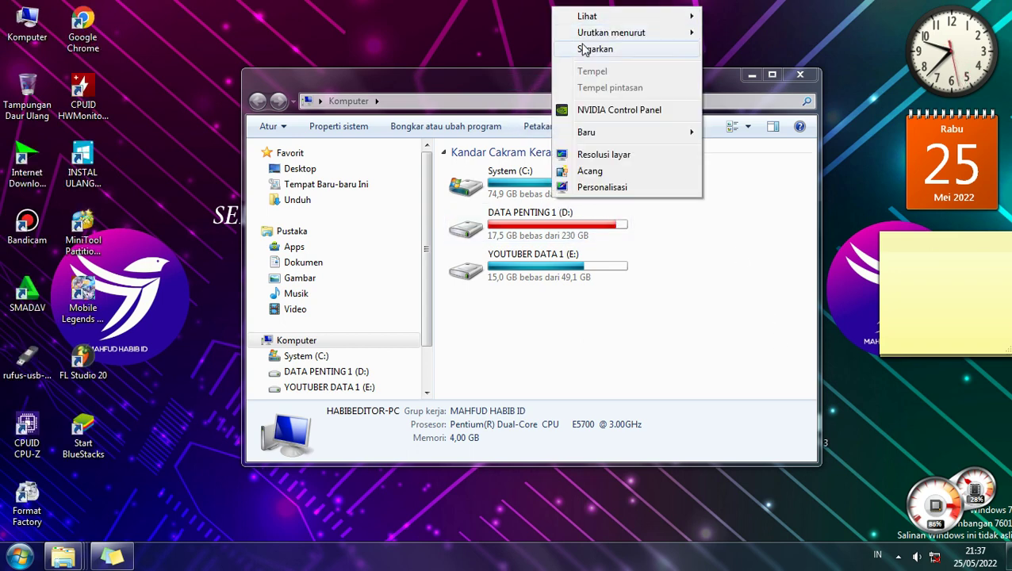
click(581, 48)
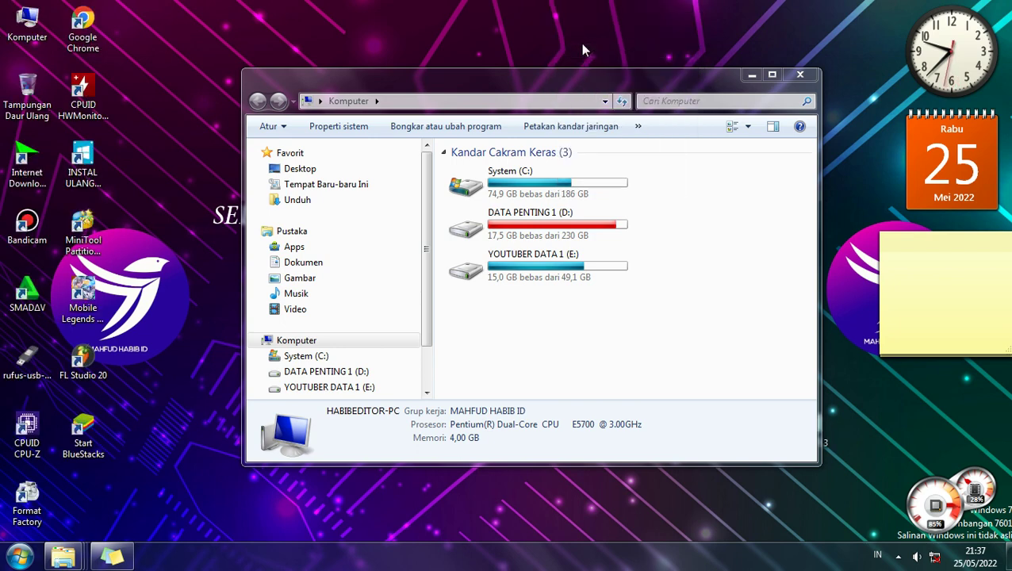
right_click(516, 16)
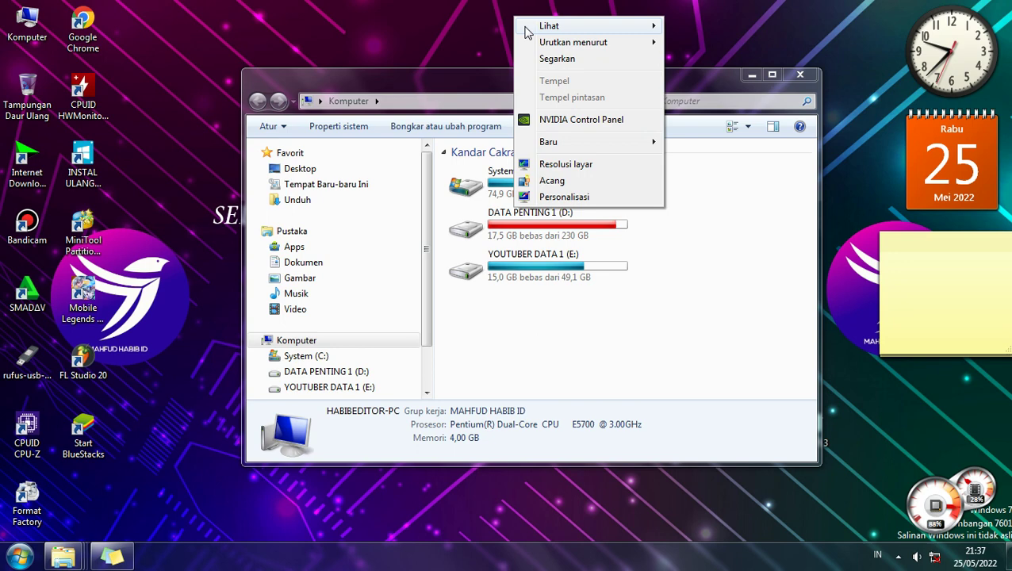
click(564, 59)
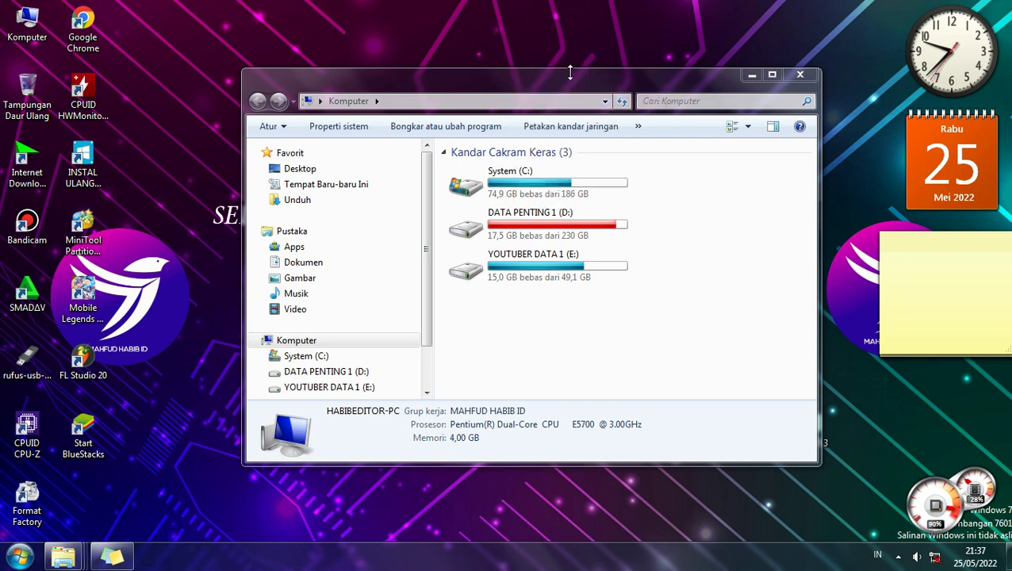
drag(570, 73, 526, 86)
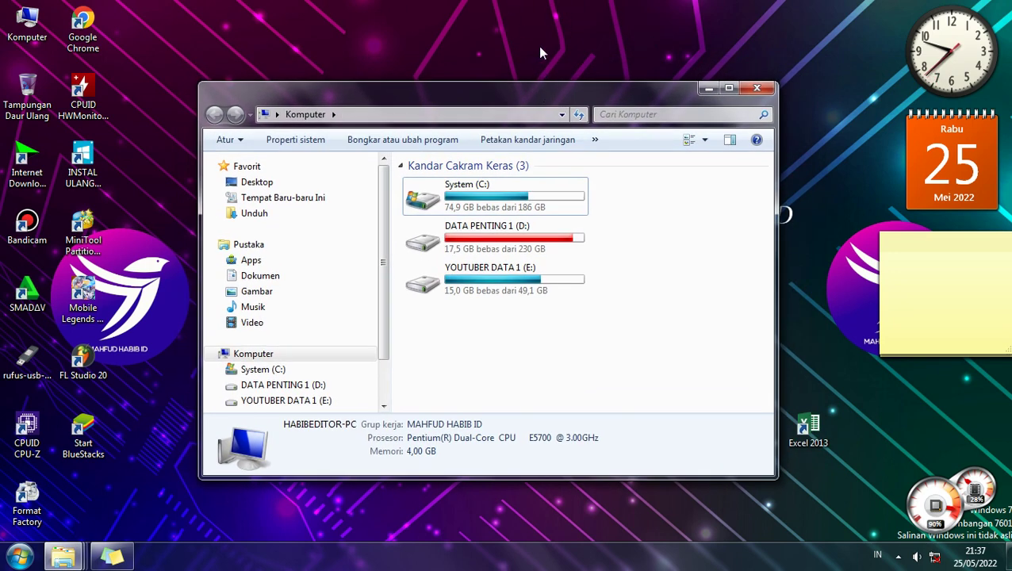
right_click(539, 52)
click(583, 87)
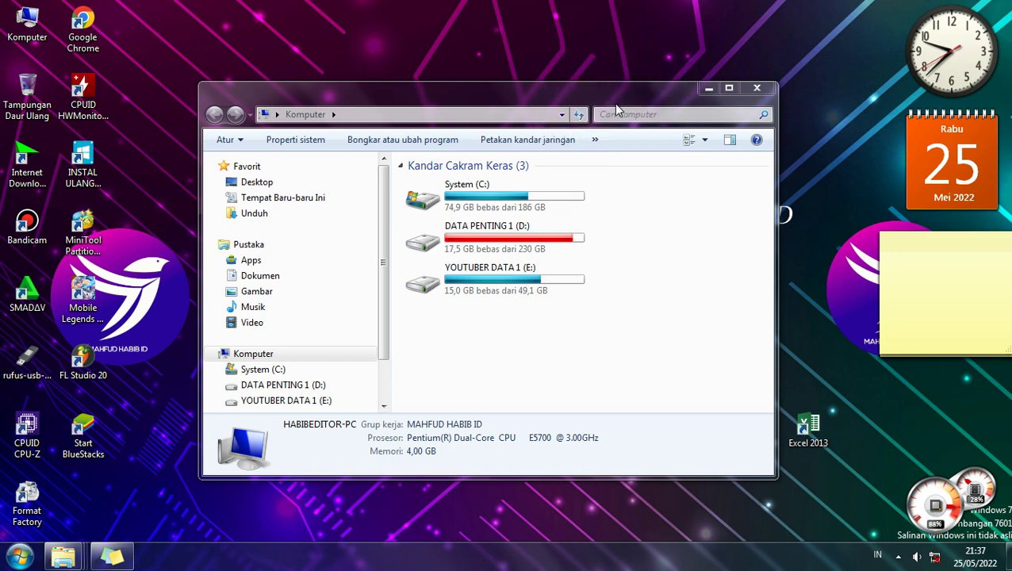
drag(616, 104, 612, 108)
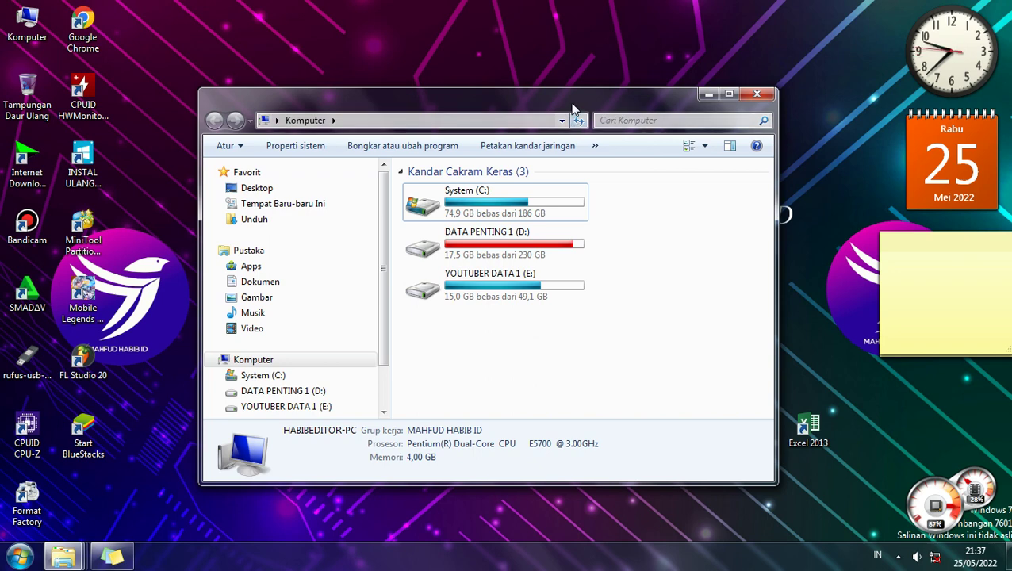
drag(570, 109, 575, 117)
right_click(565, 46)
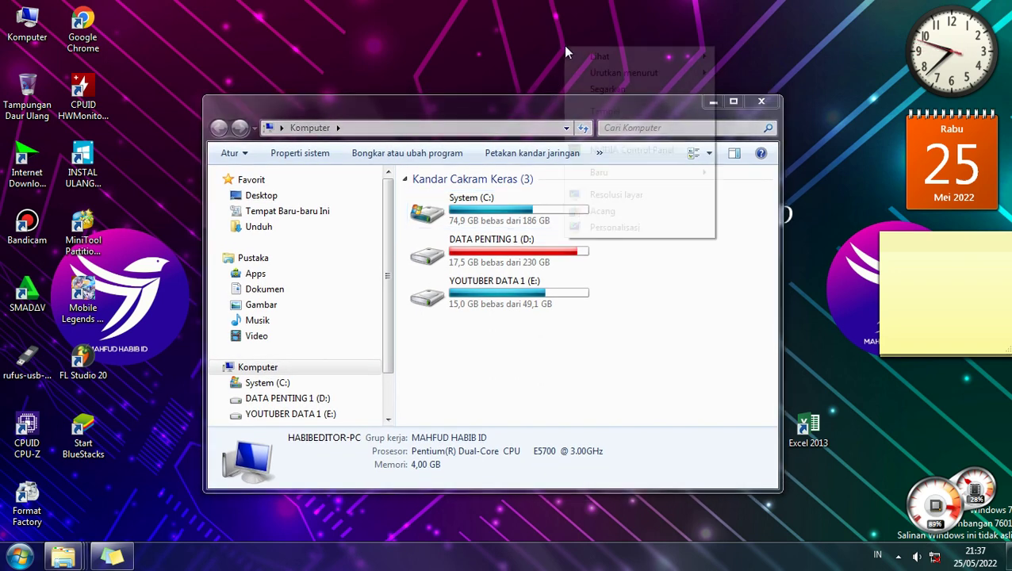
click(619, 94)
mouse_move(567, 106)
mouse_down()
mouse_move(605, 96)
mouse_move(564, 97)
mouse_move(561, 106)
mouse_up()
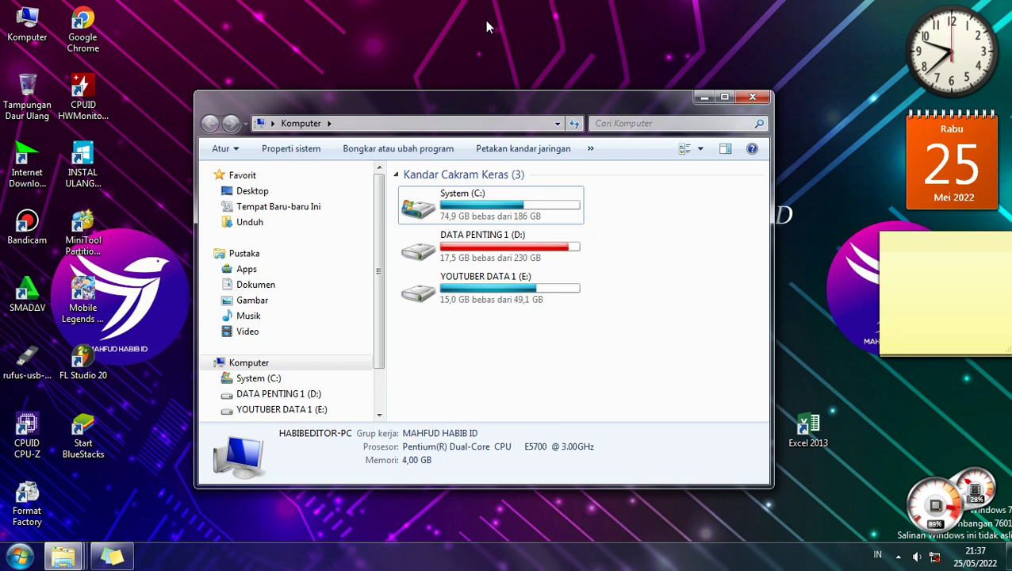
click(523, 25)
right_click(515, 17)
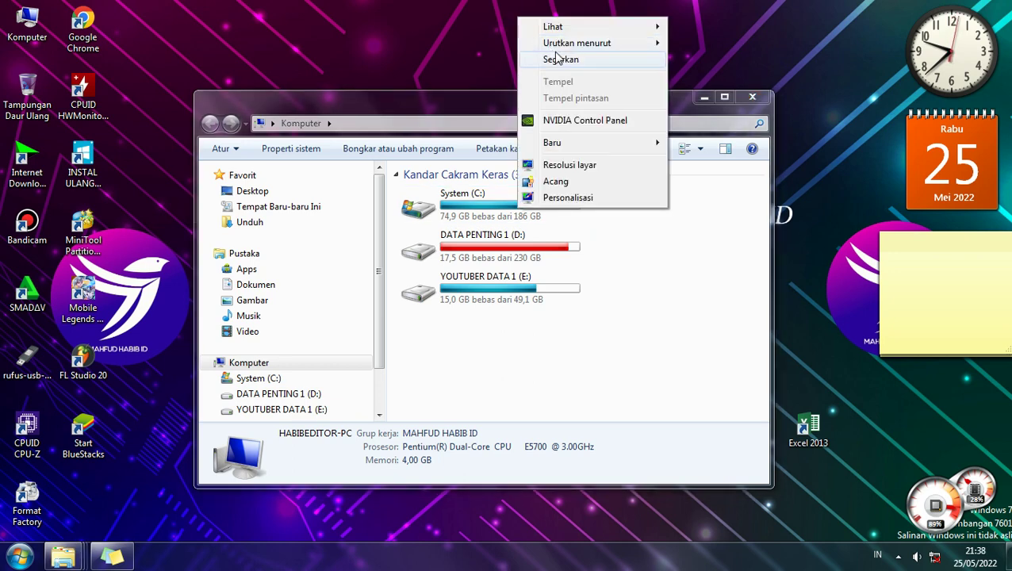
click(555, 56)
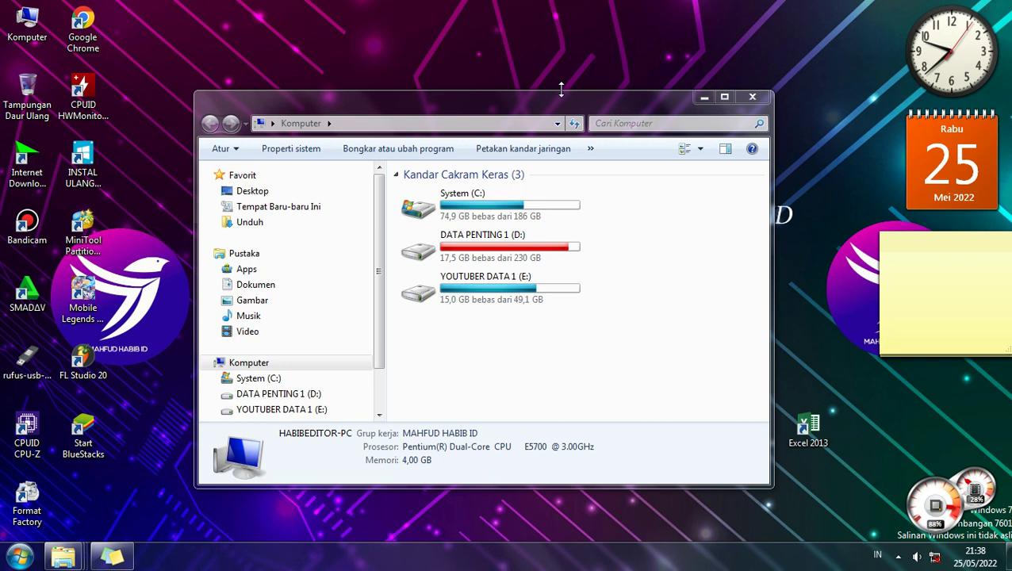
drag(558, 110, 577, 108)
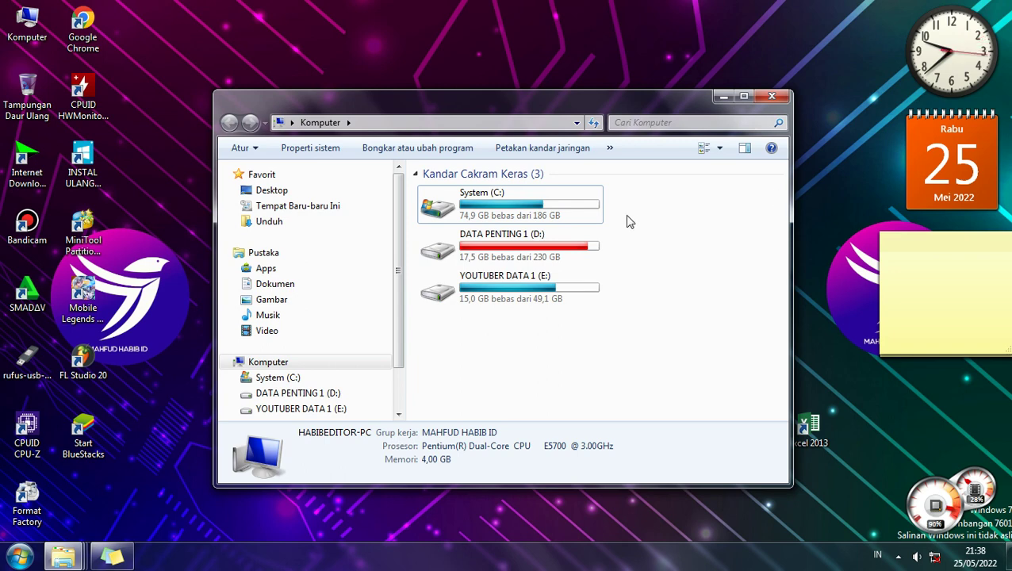
drag(480, 111, 469, 109)
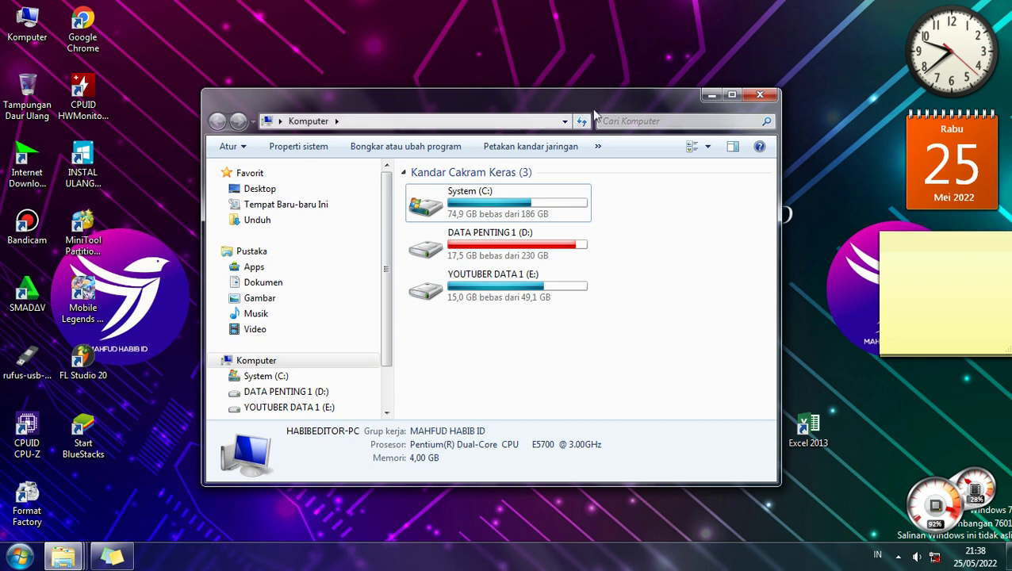
drag(599, 104, 619, 103)
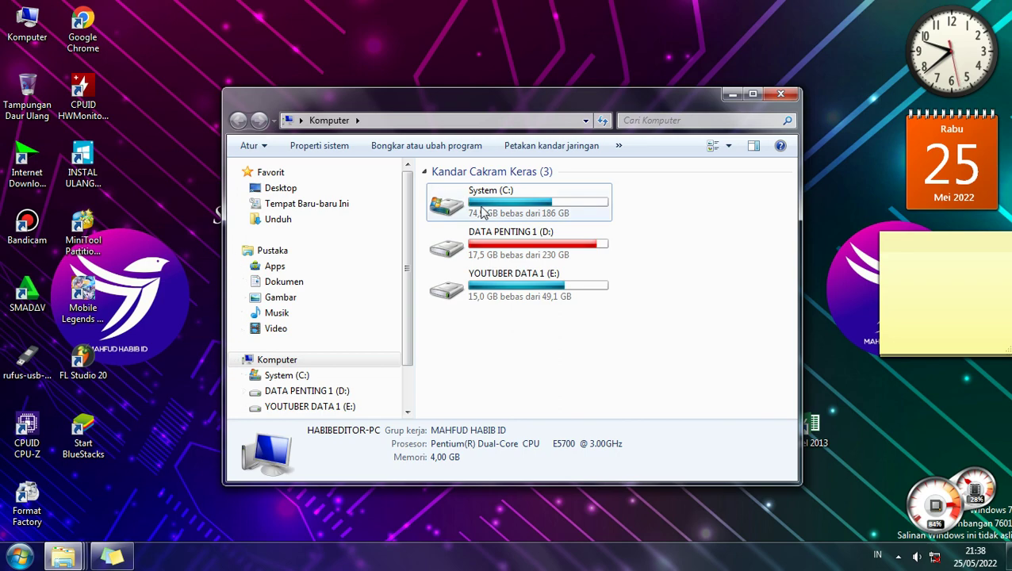
- Open the properties of the System (C:) drive and start Disk Cleanup for it
click(481, 211)
right_click(481, 211)
click(531, 473)
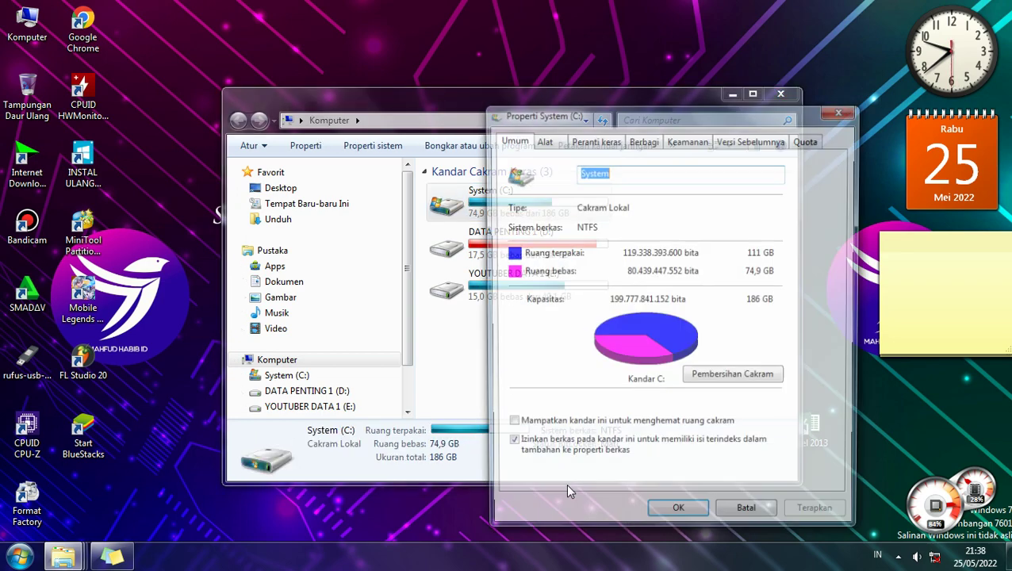
drag(591, 103, 484, 66)
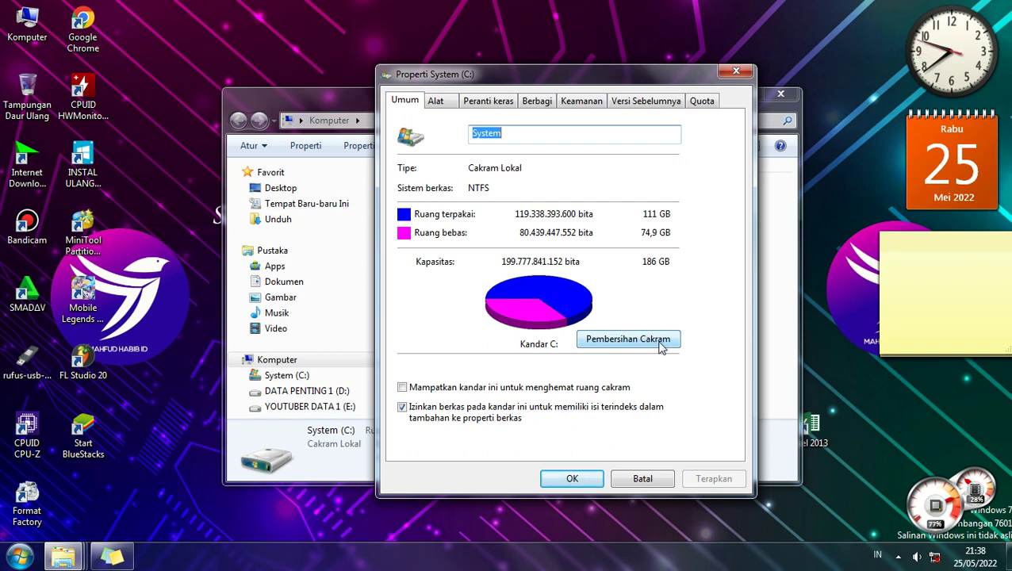
click(620, 341)
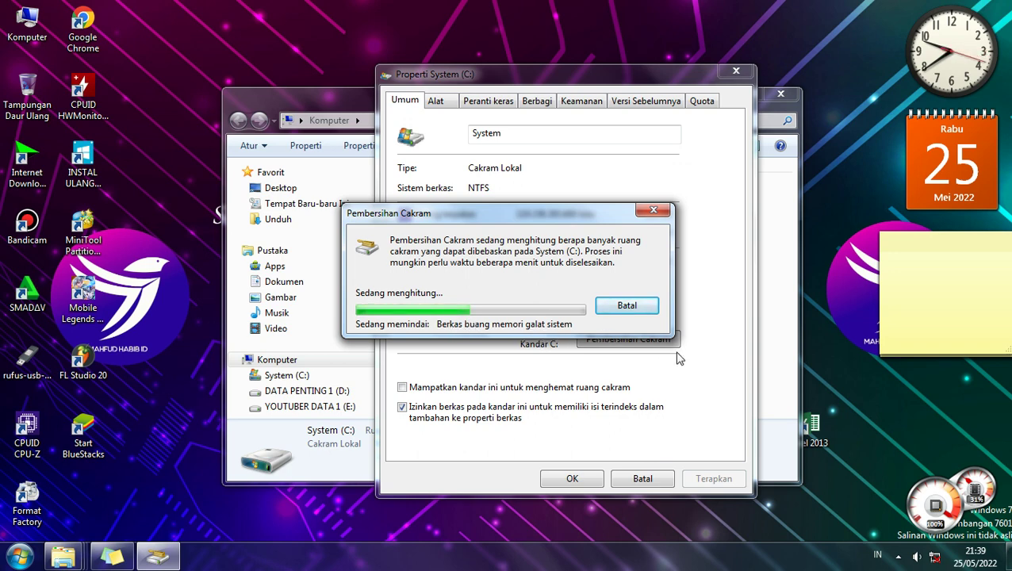
right_click(842, 220)
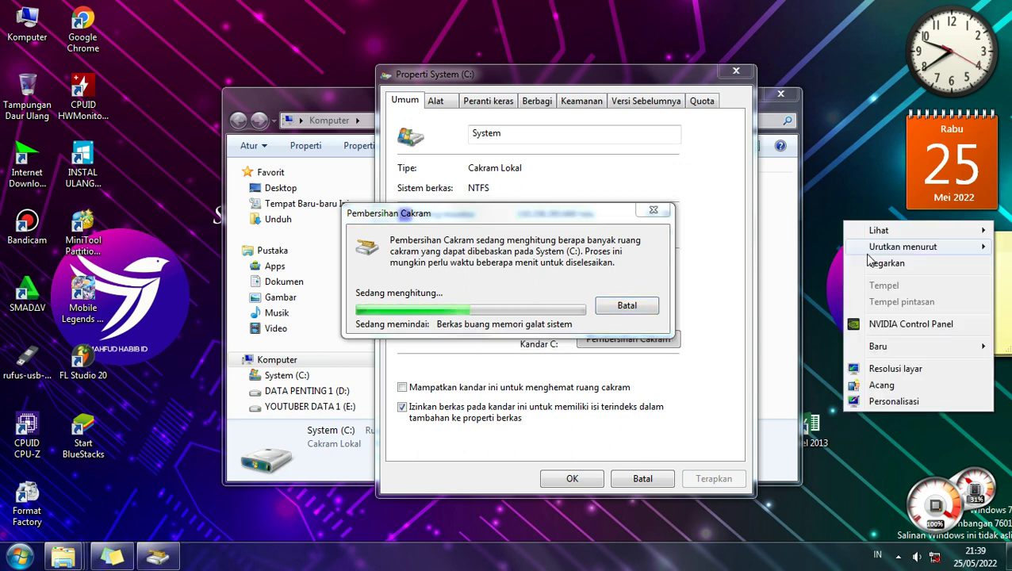
click(861, 261)
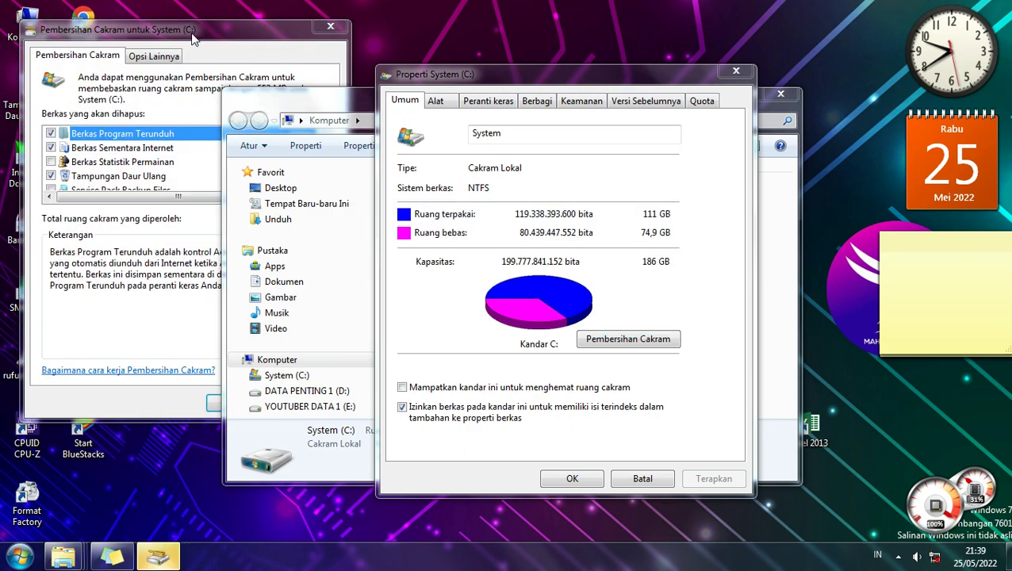
- Review the file categories offered for deletion, checking the descriptions of Berkas Sementara Internet, Berkas sementara and Thumbnails
drag(195, 31, 583, 137)
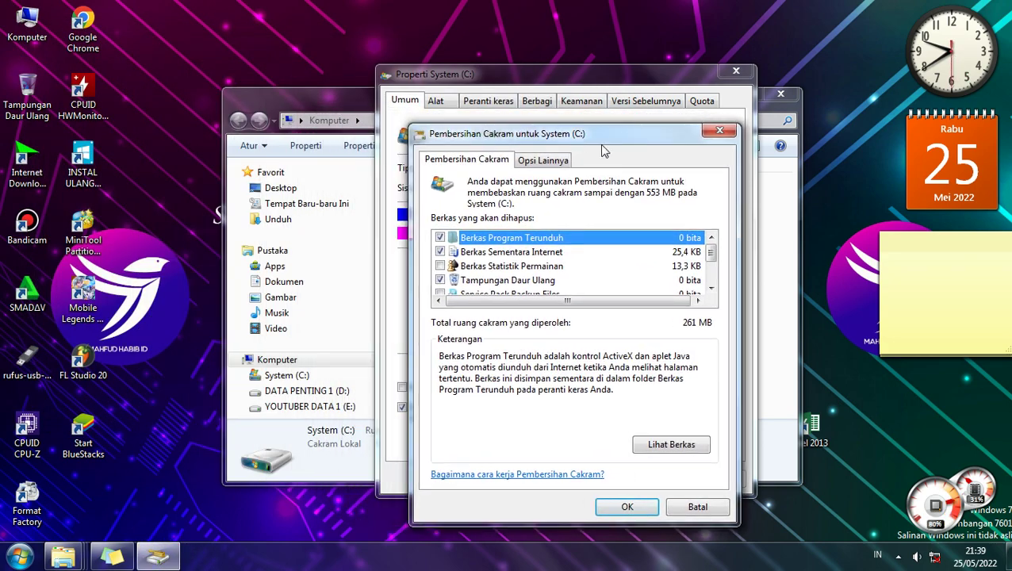
click(680, 255)
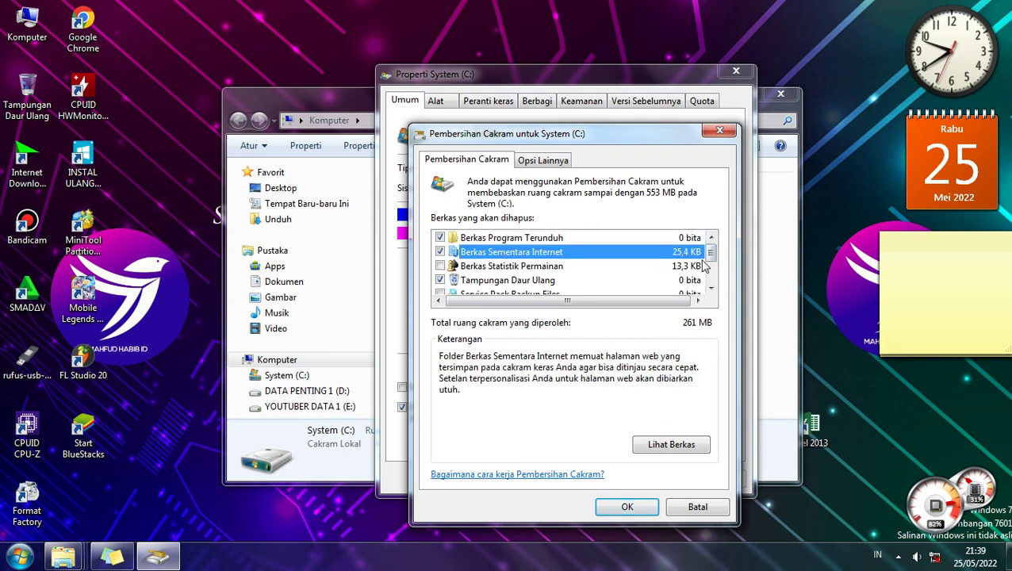
drag(711, 254, 713, 283)
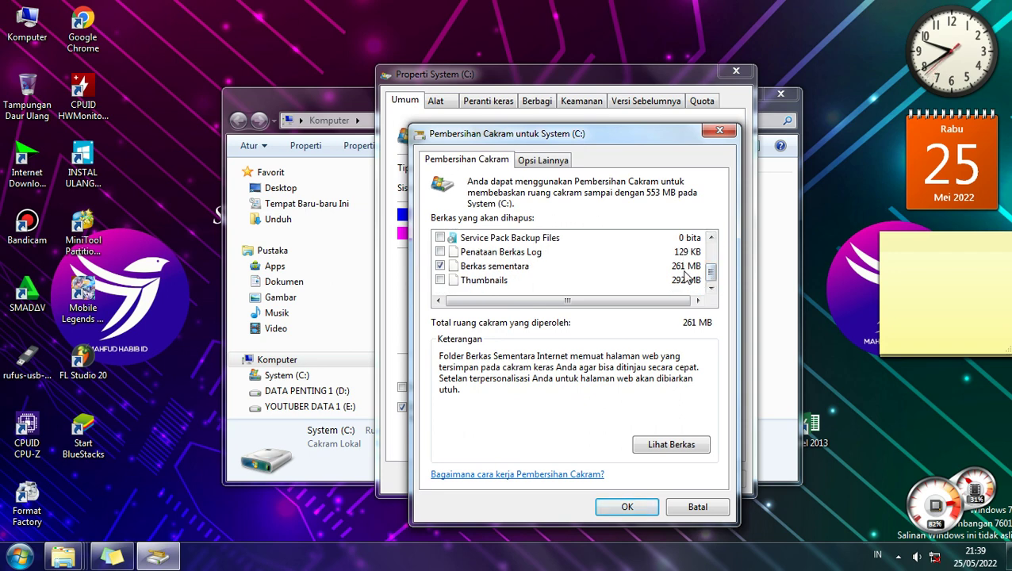
click(679, 269)
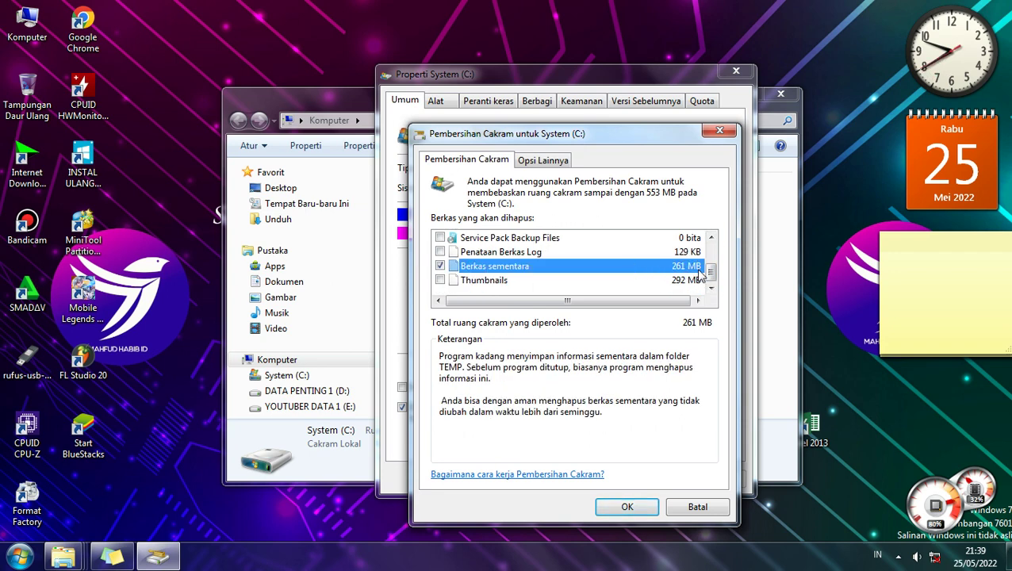
click(711, 237)
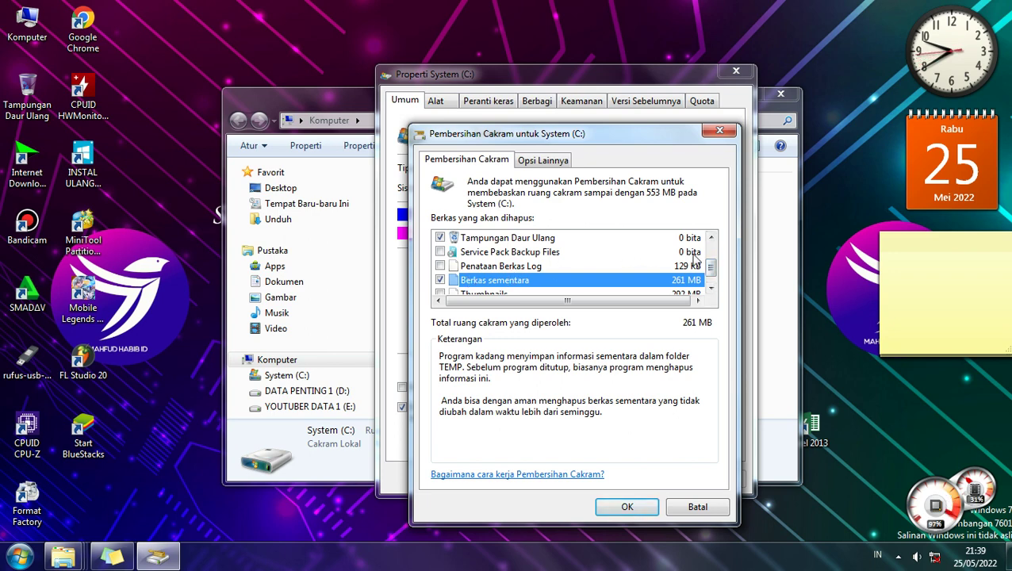
scroll(712, 269, up, 1)
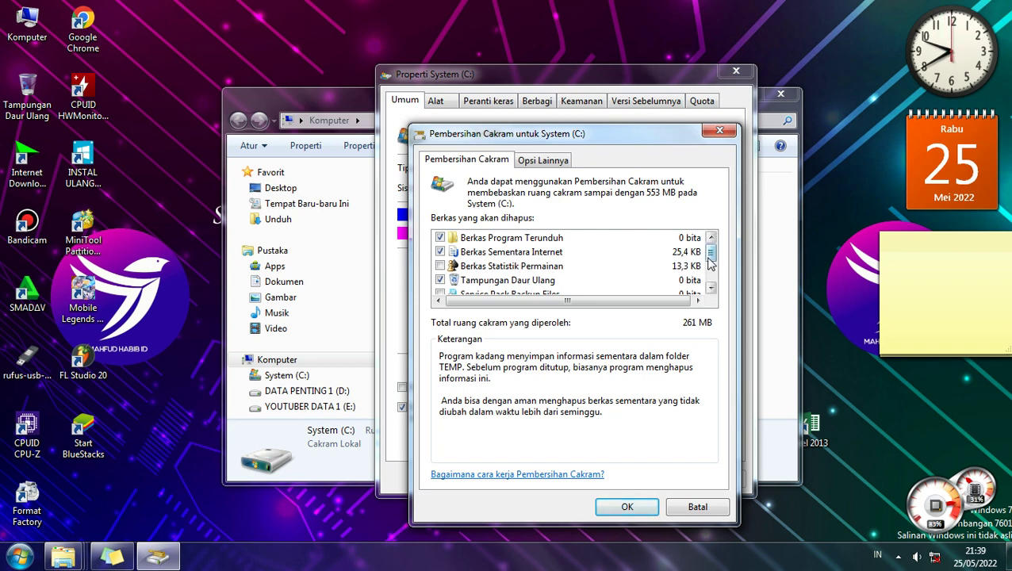
drag(709, 264, 715, 286)
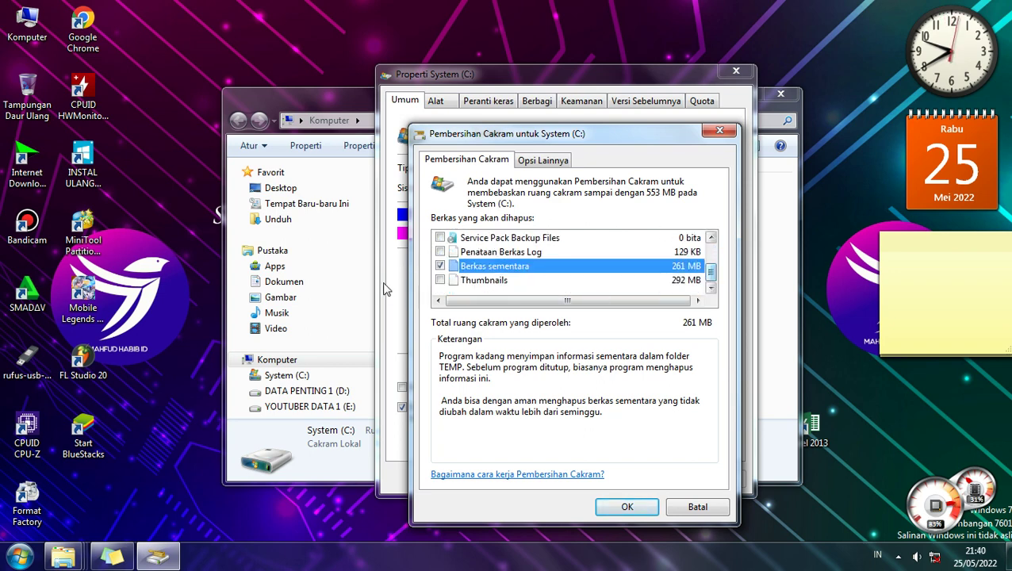
click(484, 284)
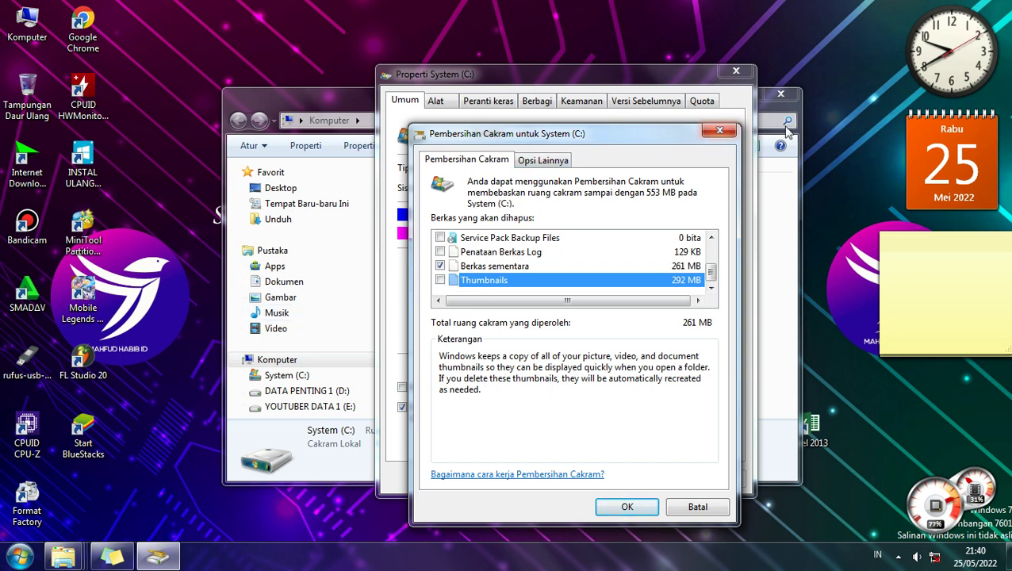
- Browse YOUTUBER DATA 1 (E:) to the Abs 63 folder inside KUMPULAN GAMBAR PEMANDANGAN to see image thumbnails
click(800, 145)
double_click(516, 285)
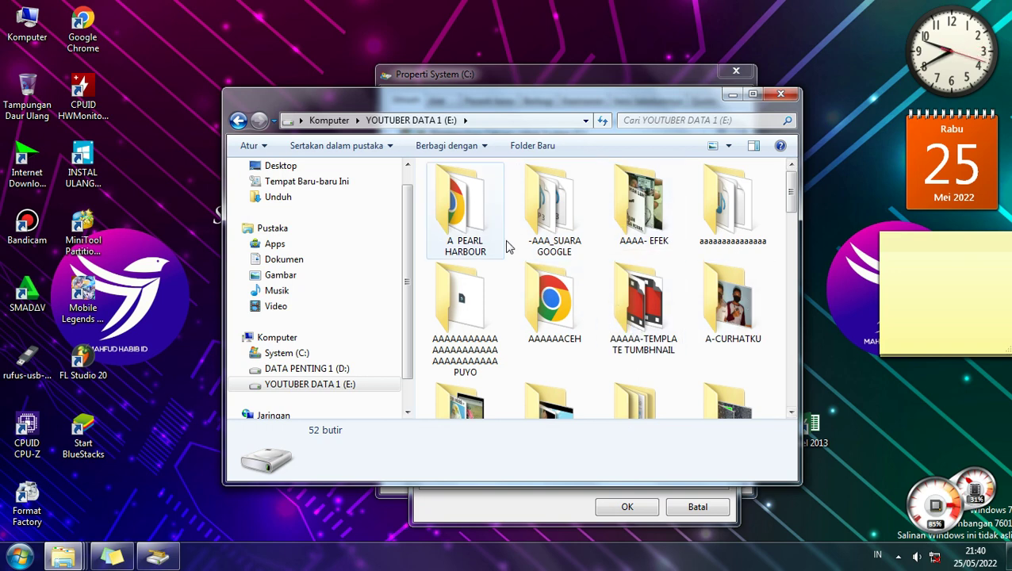
scroll(506, 243, down, 5)
scroll(699, 353, down, 3)
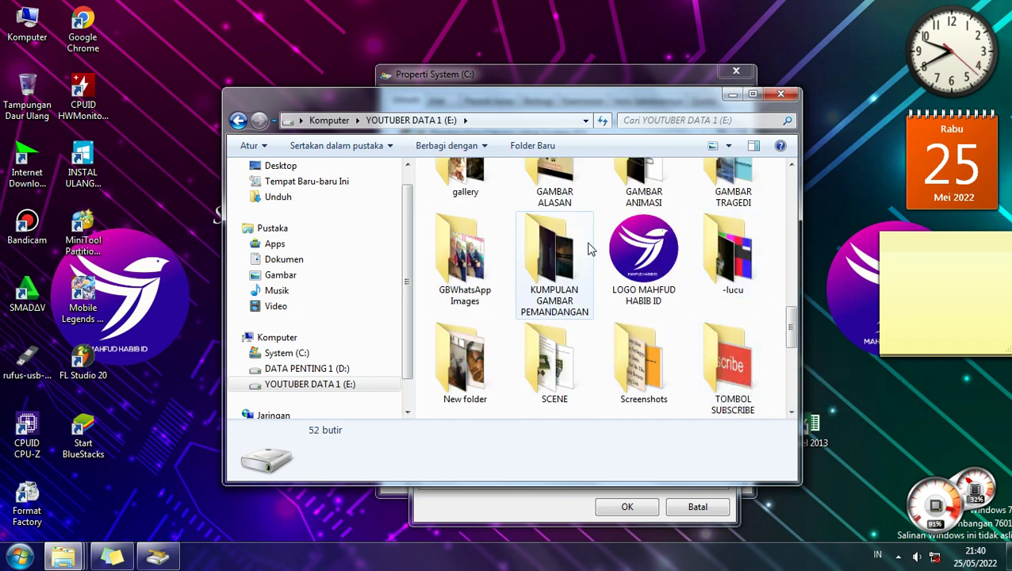
double_click(581, 307)
double_click(563, 218)
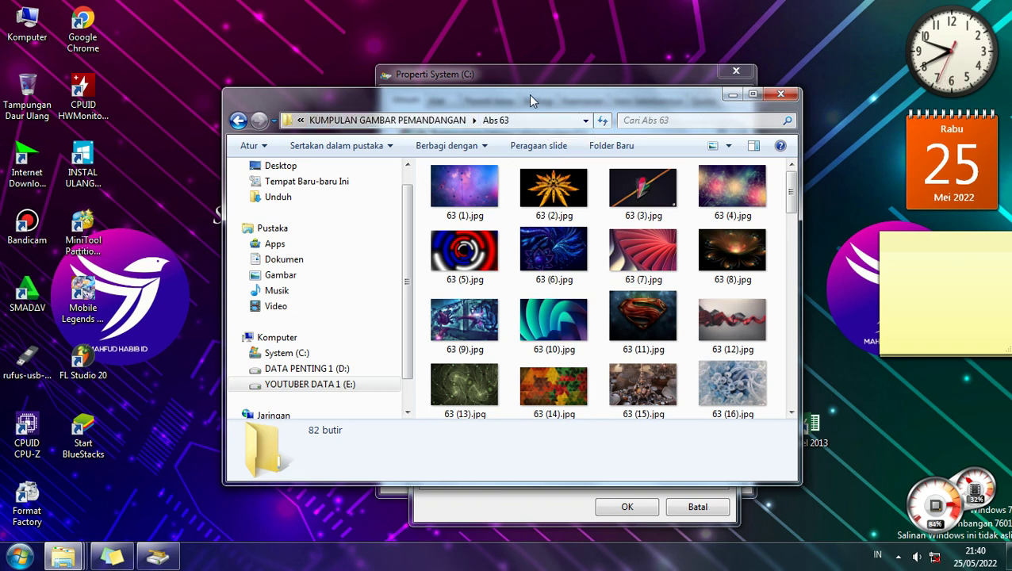
- Return to the Disk Cleanup window and recheck the whole list of file categories, including the Berkas Program Terunduh description
click(569, 70)
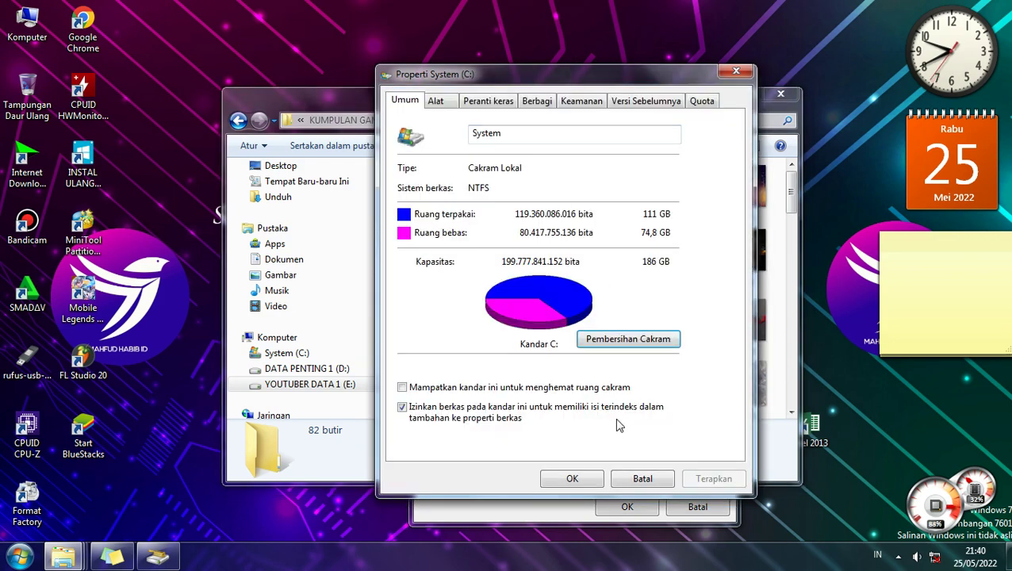
click(545, 525)
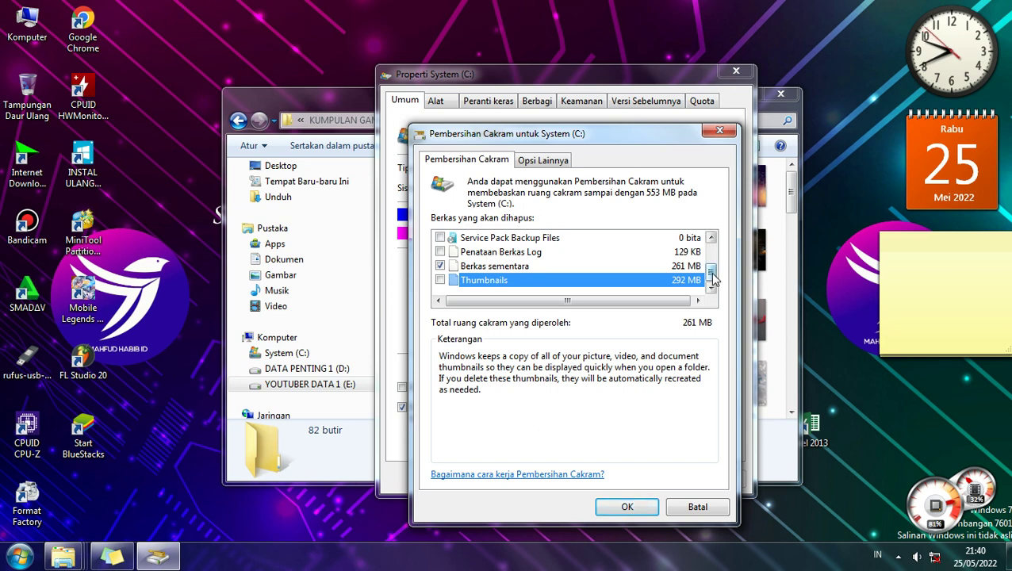
drag(712, 278, 712, 255)
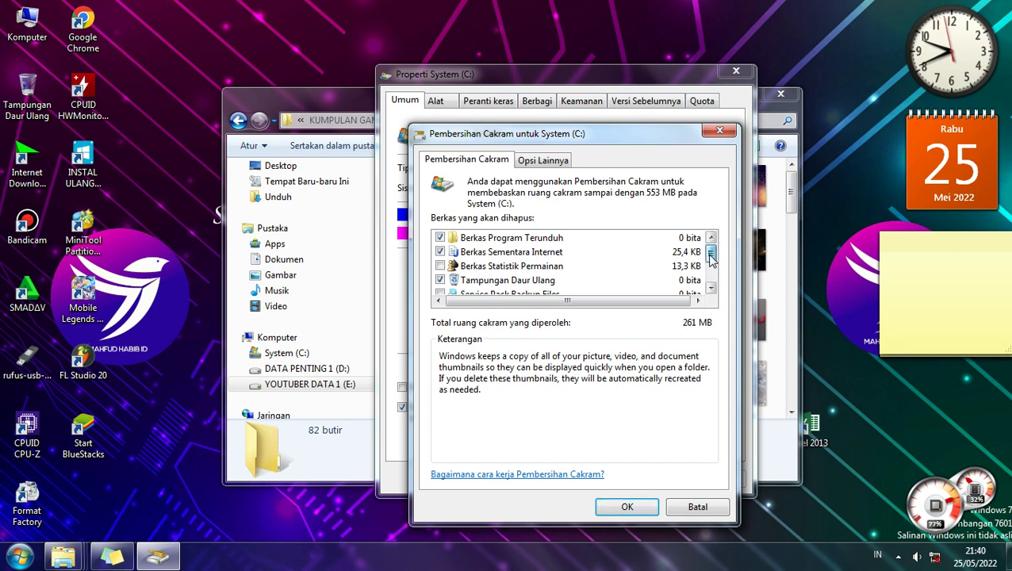
scroll(711, 258, down, 2)
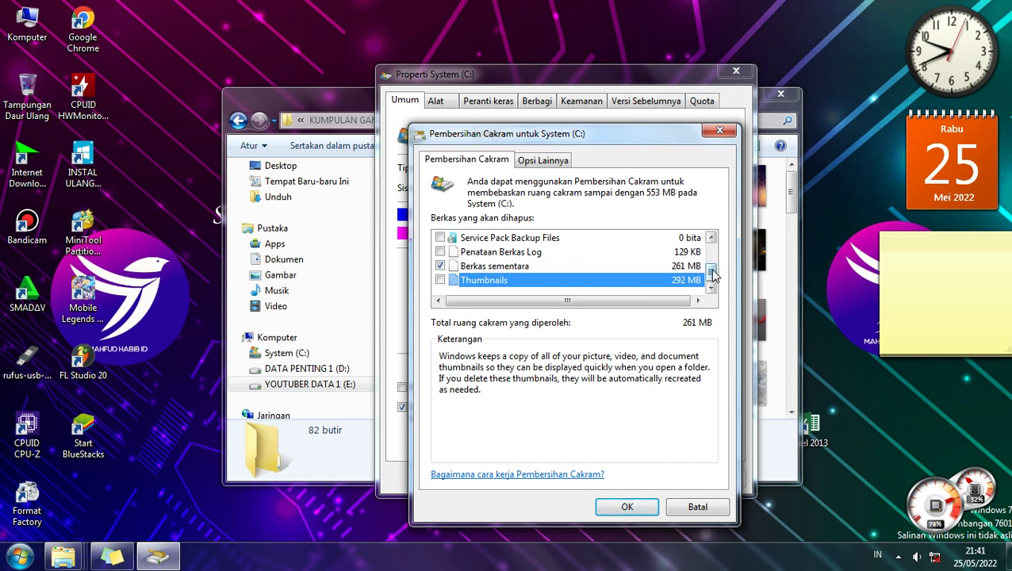
scroll(712, 270, up, 1)
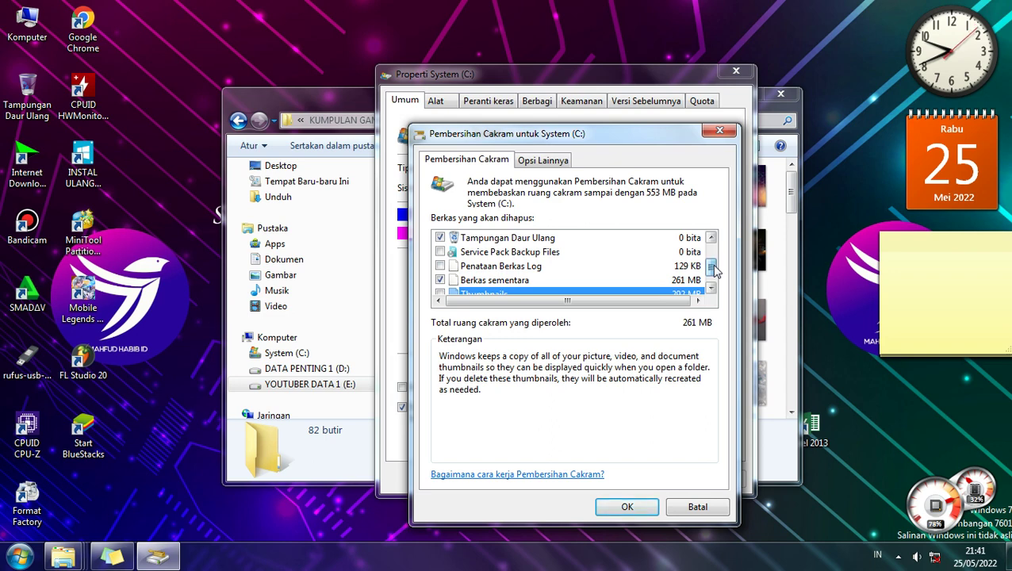
scroll(713, 270, up, 1)
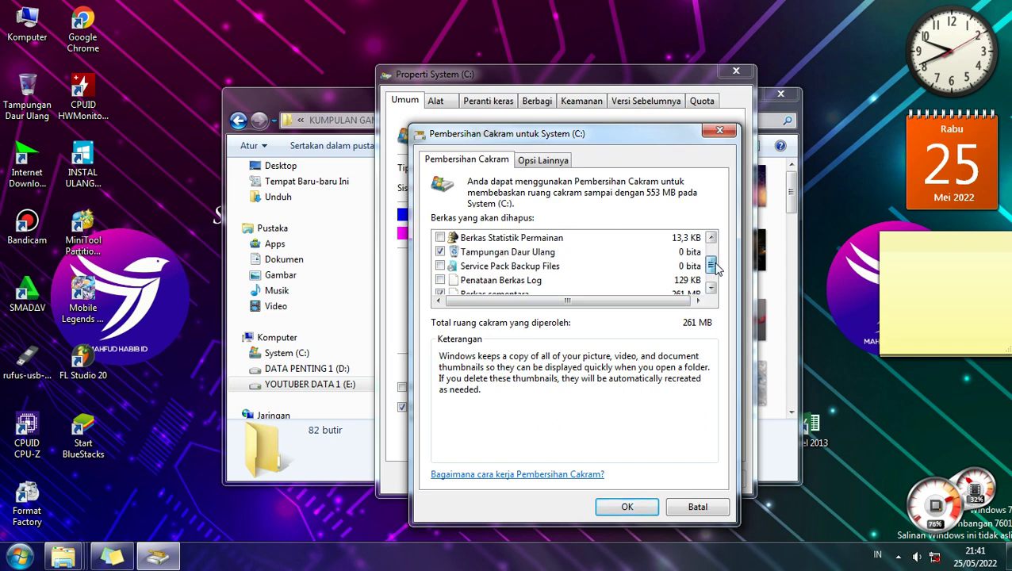
scroll(716, 270, up, 1)
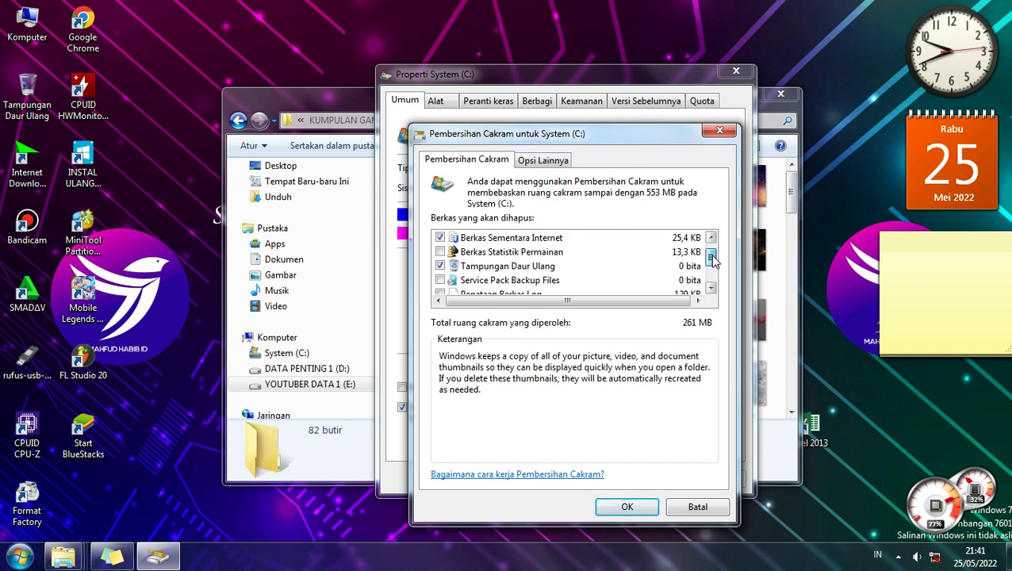
scroll(713, 258, up, 1)
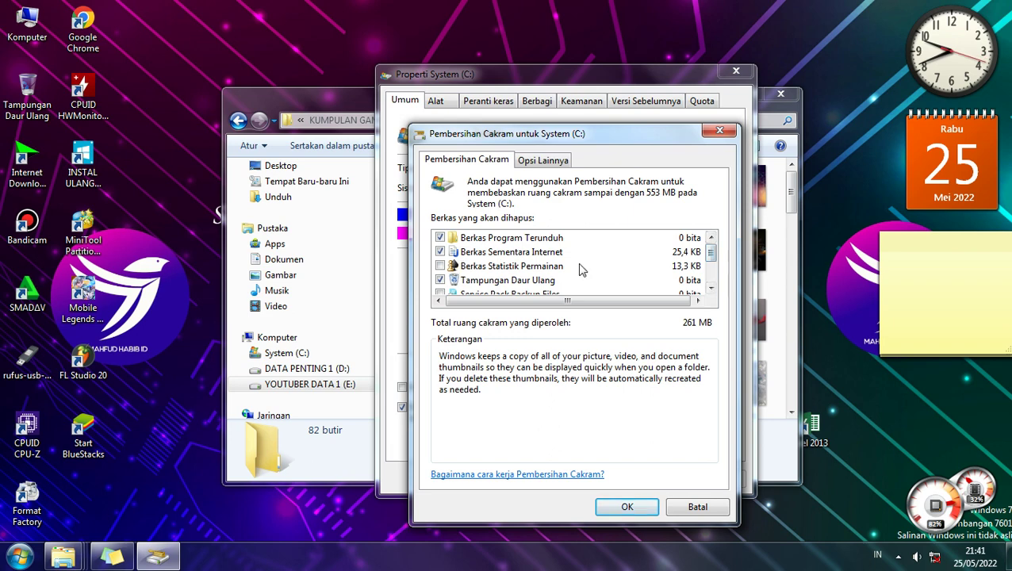
click(599, 239)
mouse_move(711, 252)
mouse_down()
mouse_move(713, 276)
mouse_move(711, 248)
mouse_up()
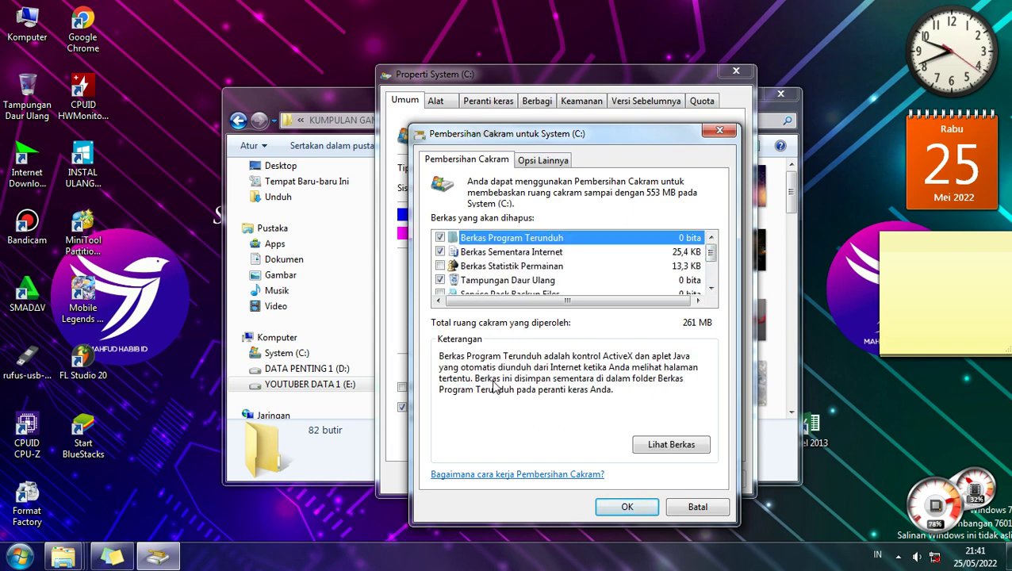
- Run the cleanup of System (C:) with the ticked categories and confirm permanent deletion of the files
click(644, 513)
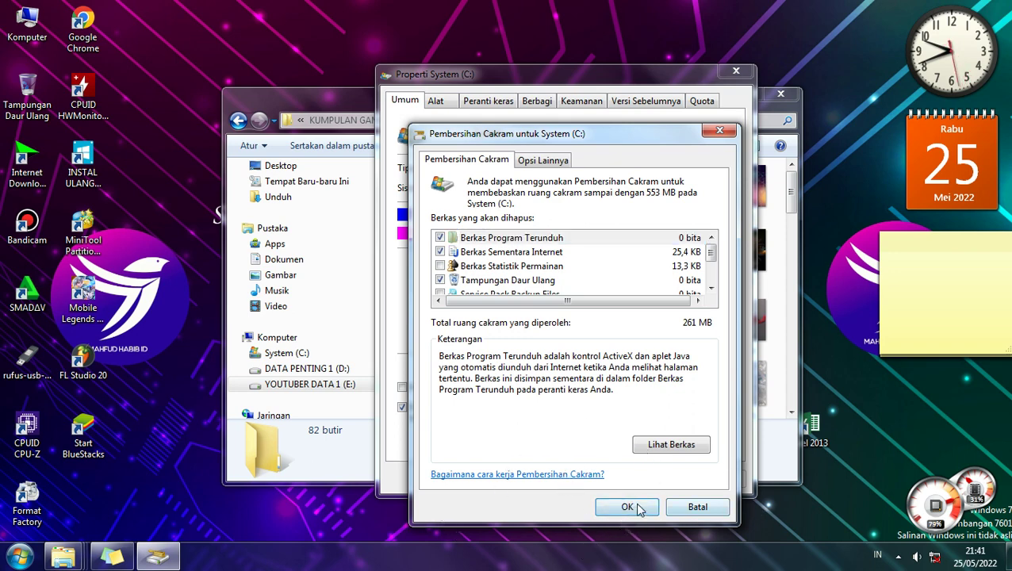
click(640, 507)
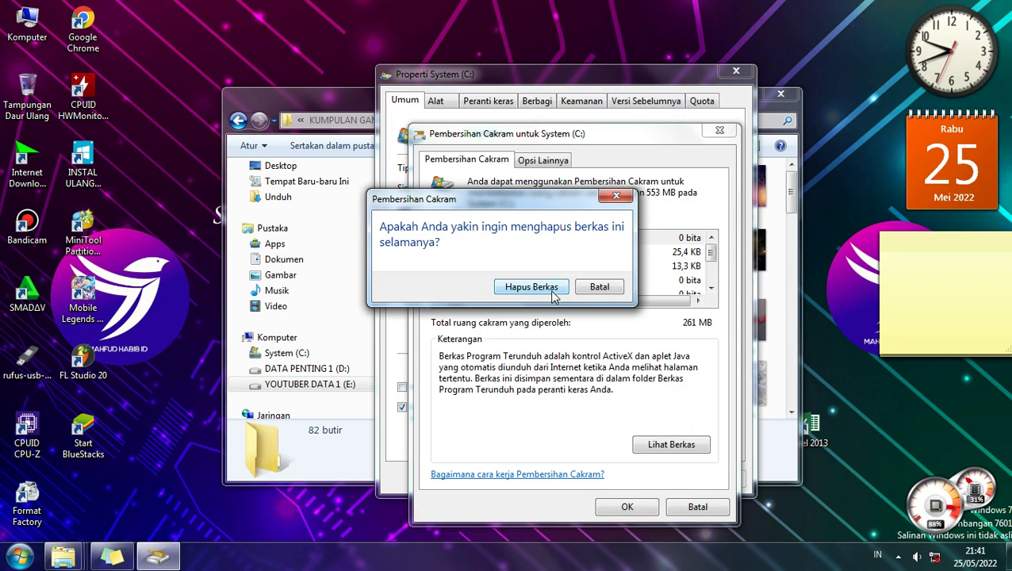
click(554, 294)
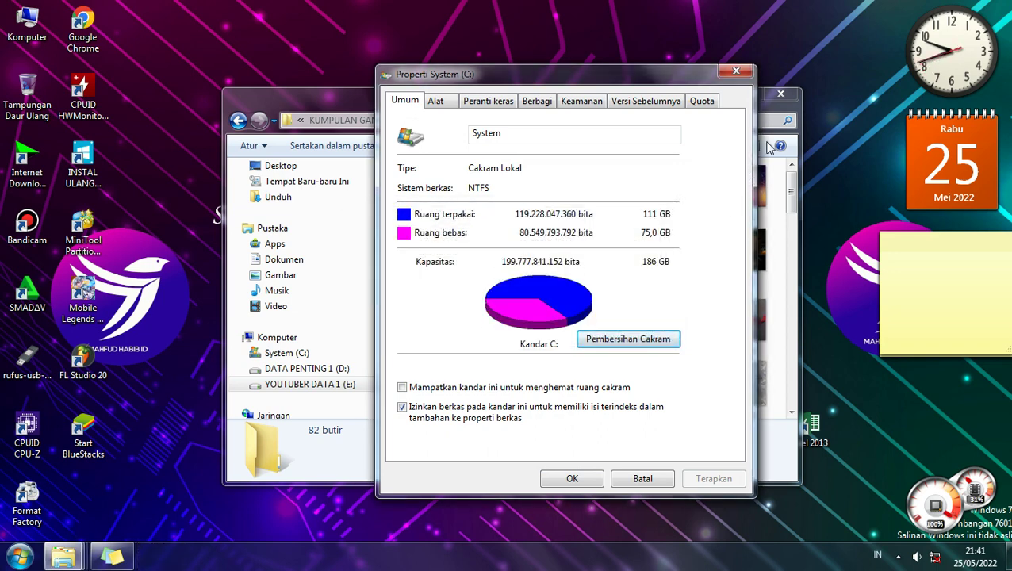
- Go back to the drive overview in the Computer window and refresh it to check the free space on System (C:)
click(793, 108)
click(341, 334)
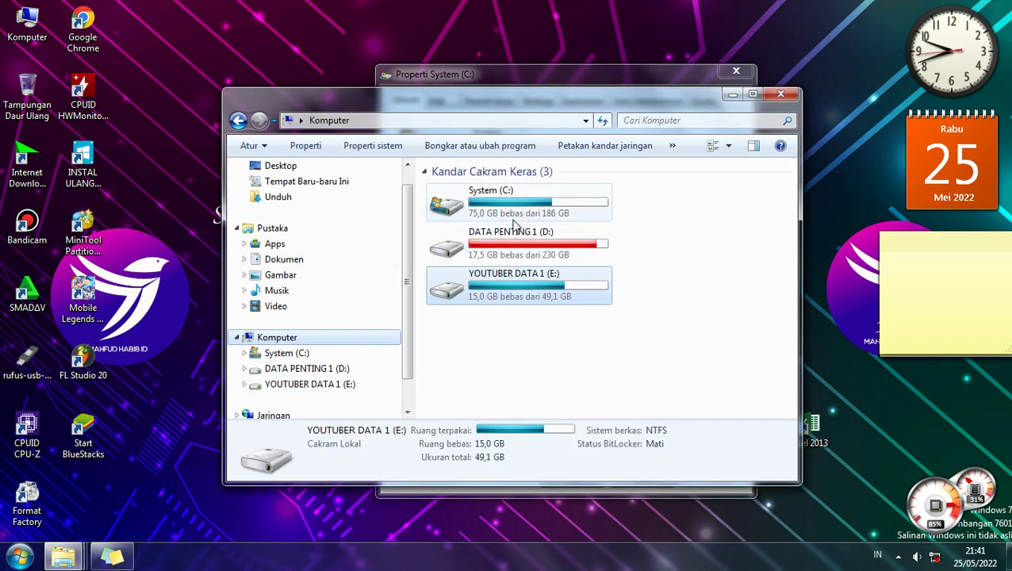
click(603, 120)
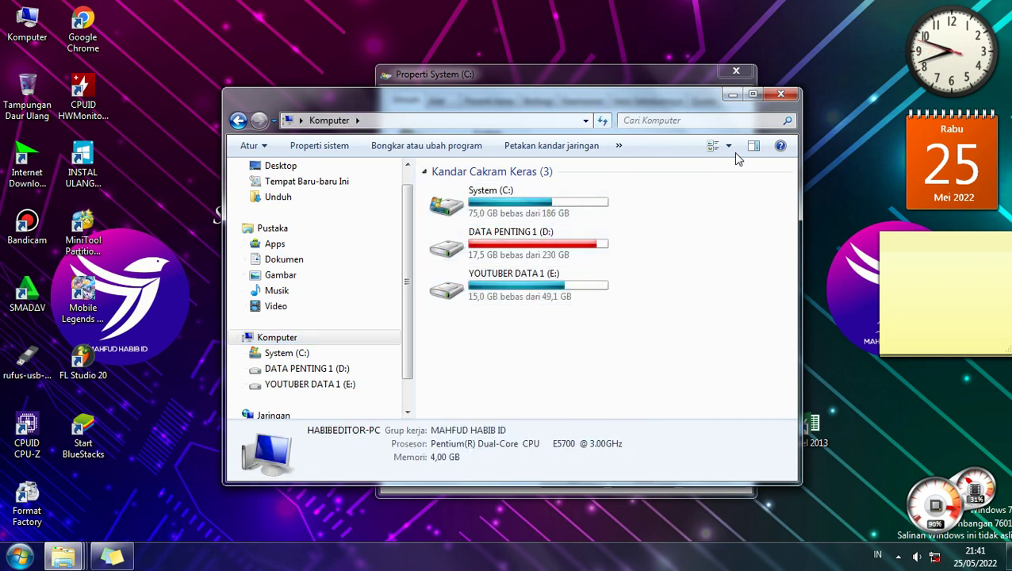
- Move the Computer window aside and close the System (C:) properties
drag(698, 108, 485, 143)
click(628, 81)
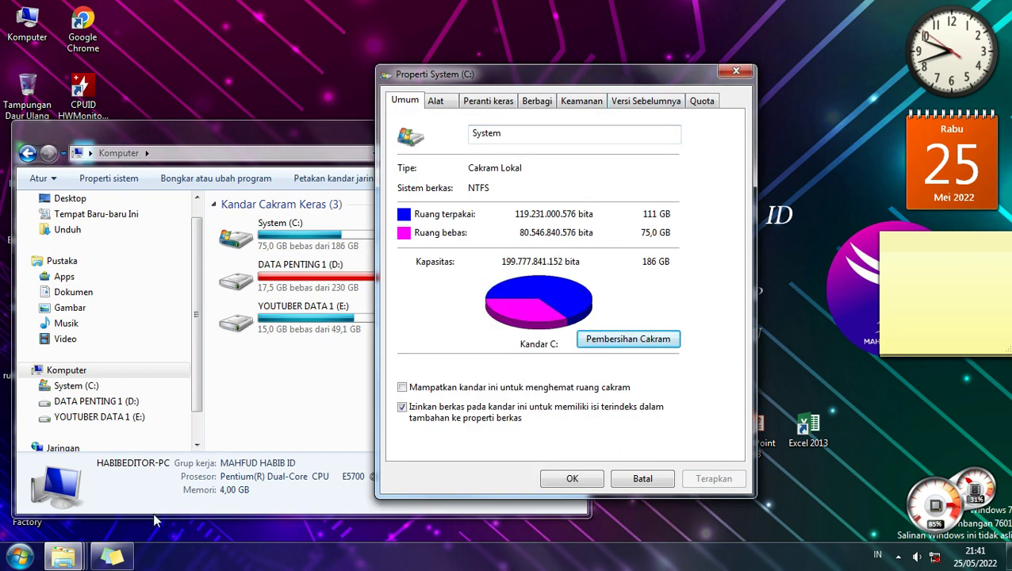
click(736, 70)
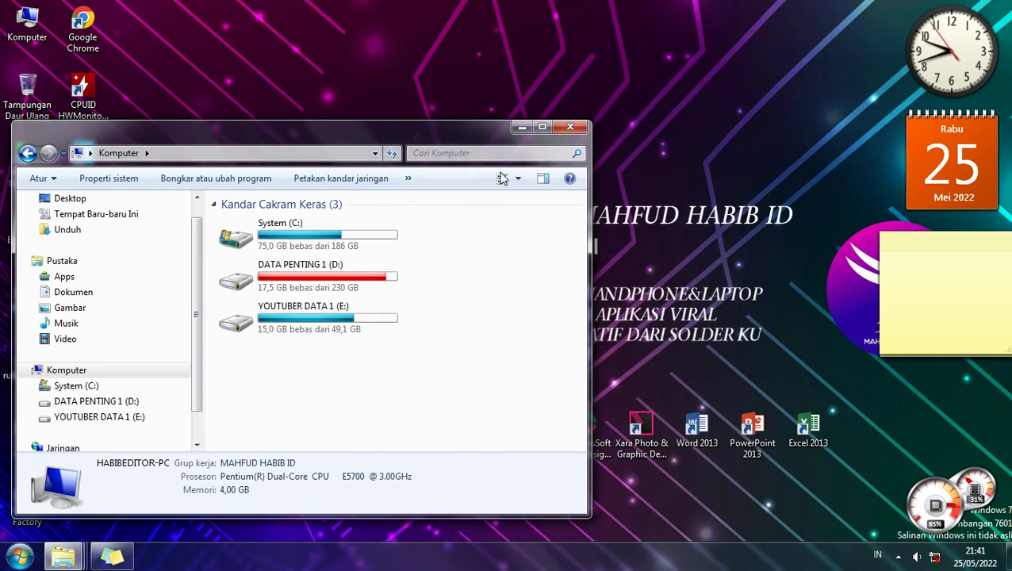
- Check the System (C:) drive's details in the recentred Computer window and minimize the window
drag(407, 140, 622, 117)
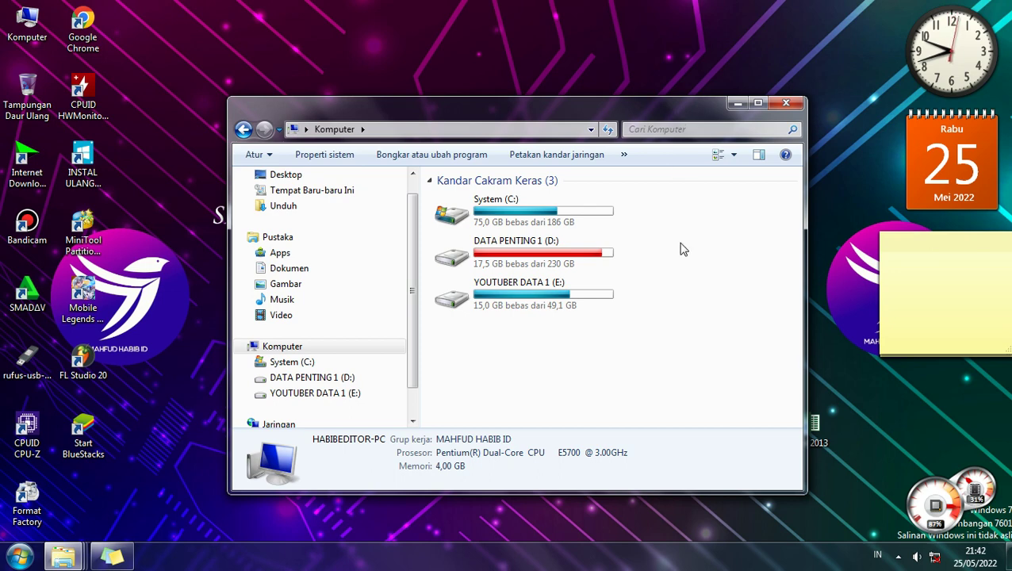
drag(666, 429, 680, 415)
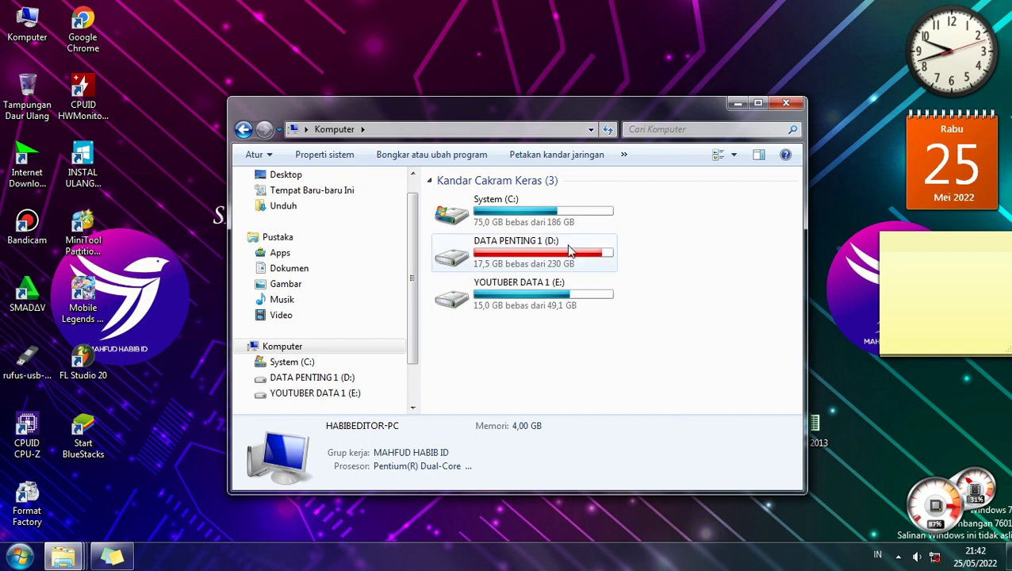
click(468, 211)
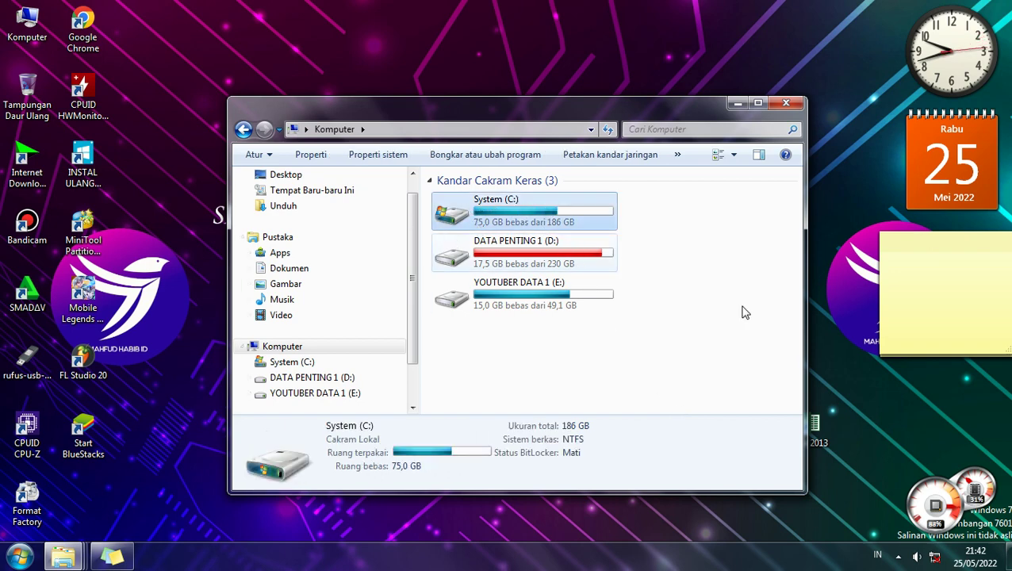
click(660, 217)
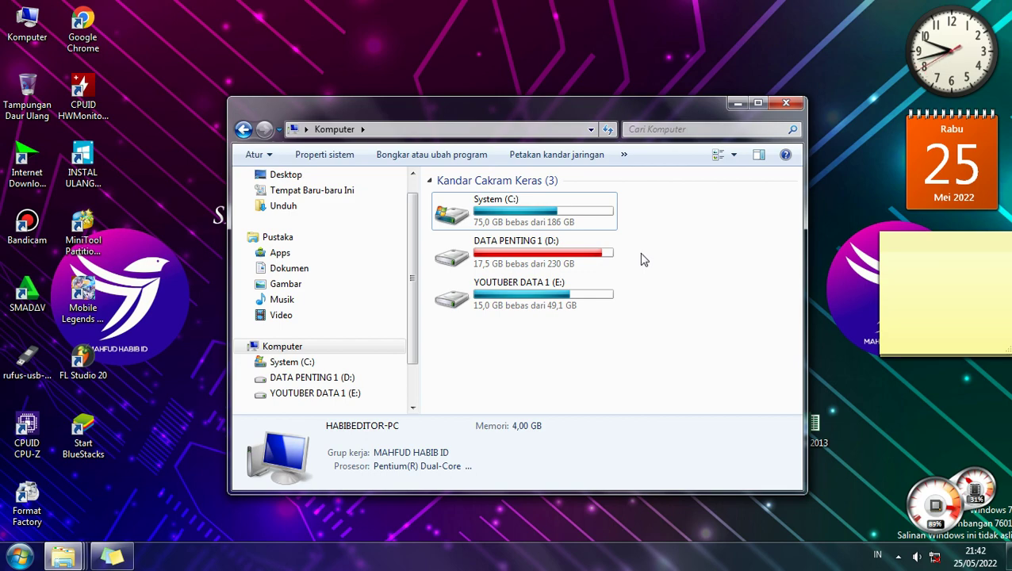
click(739, 103)
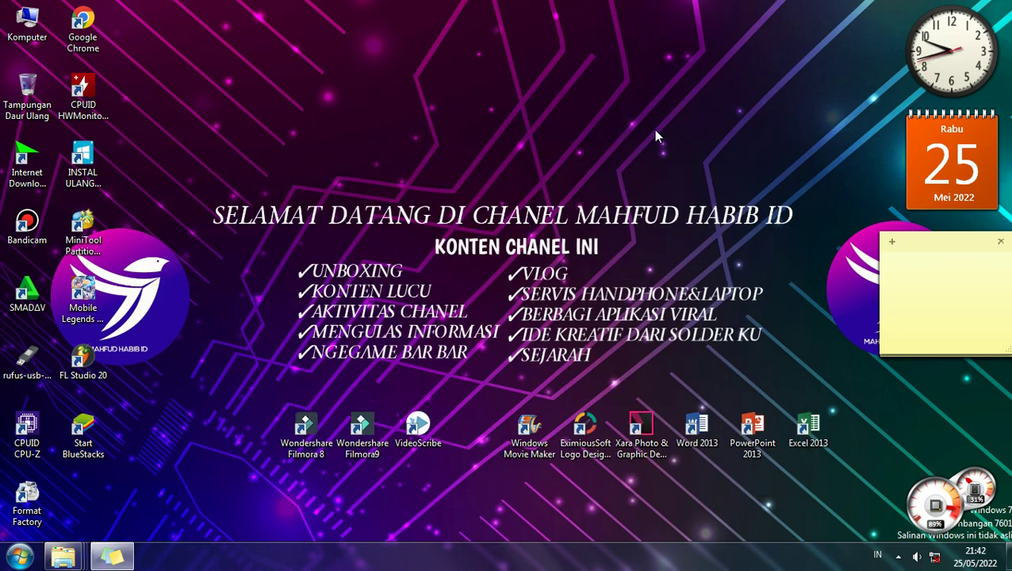